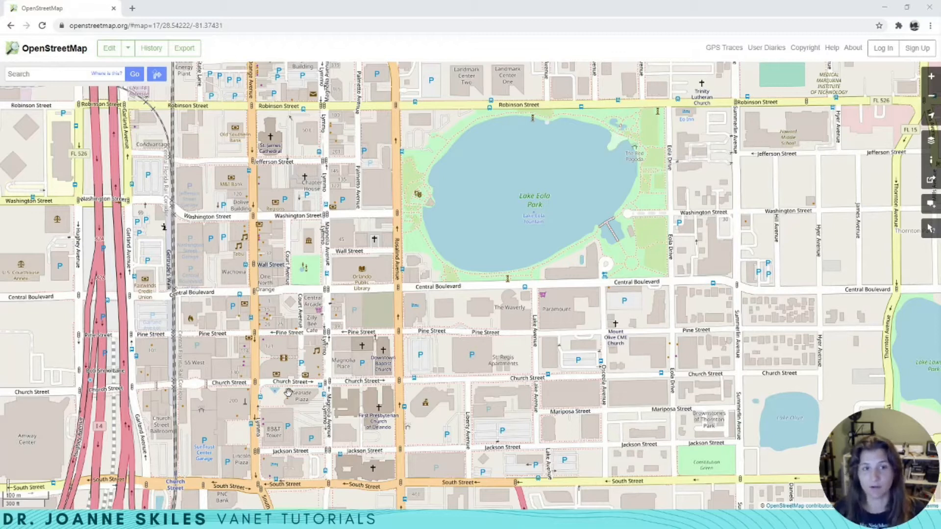
Step: Open the Export panel and drag a custom bounding box from Robinson Street down to South Street
left_click(184, 50)
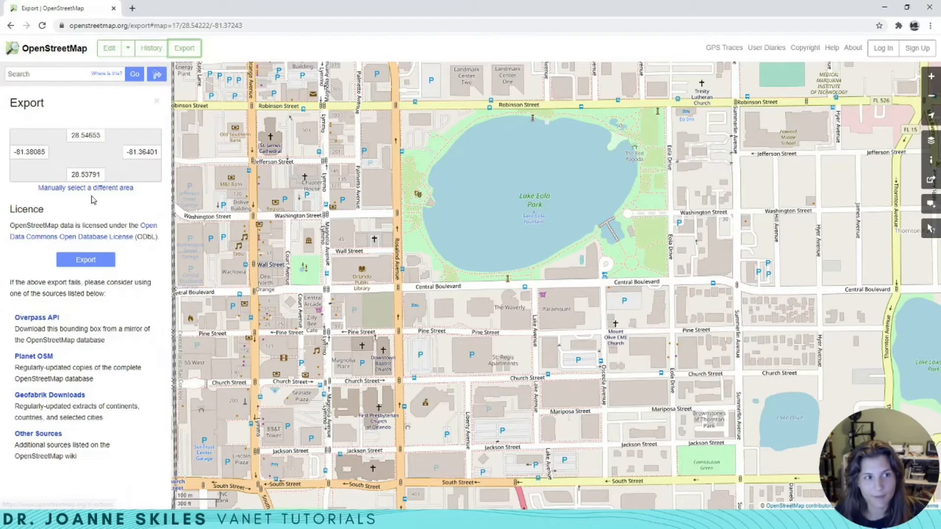
left_click(64, 190)
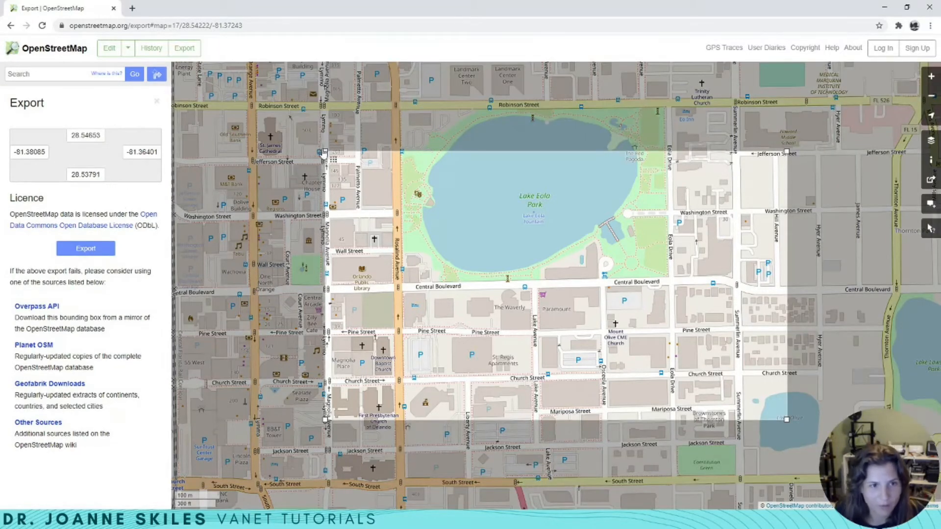
left_click_drag(322, 151, 323, 147)
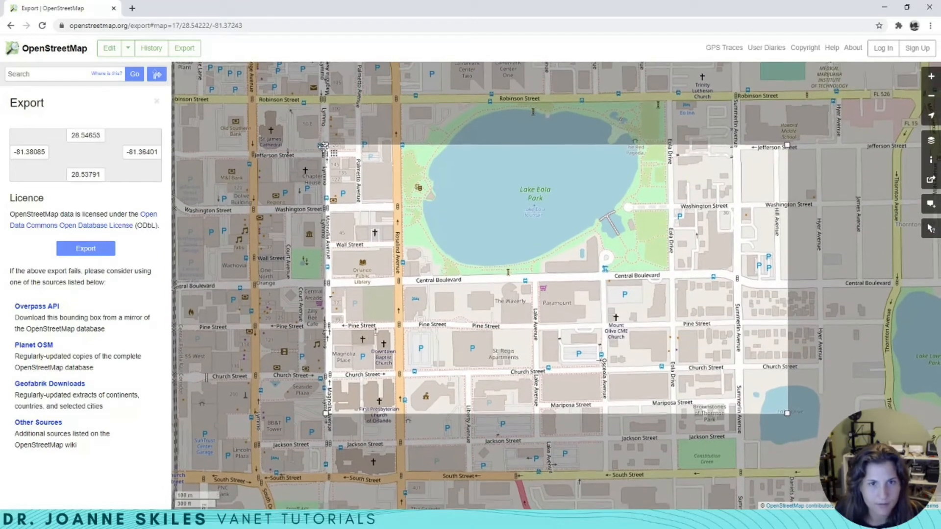
left_click_drag(323, 146, 240, 95)
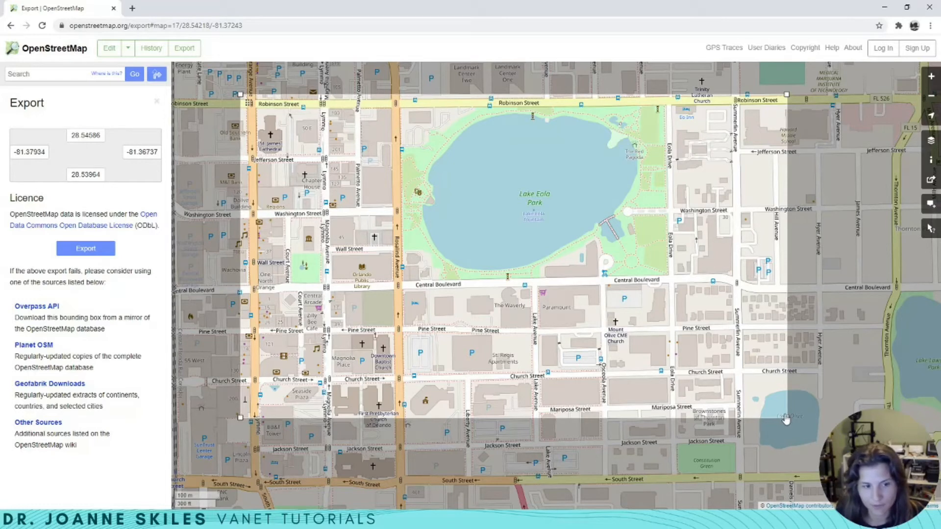
left_click_drag(785, 418, 806, 491)
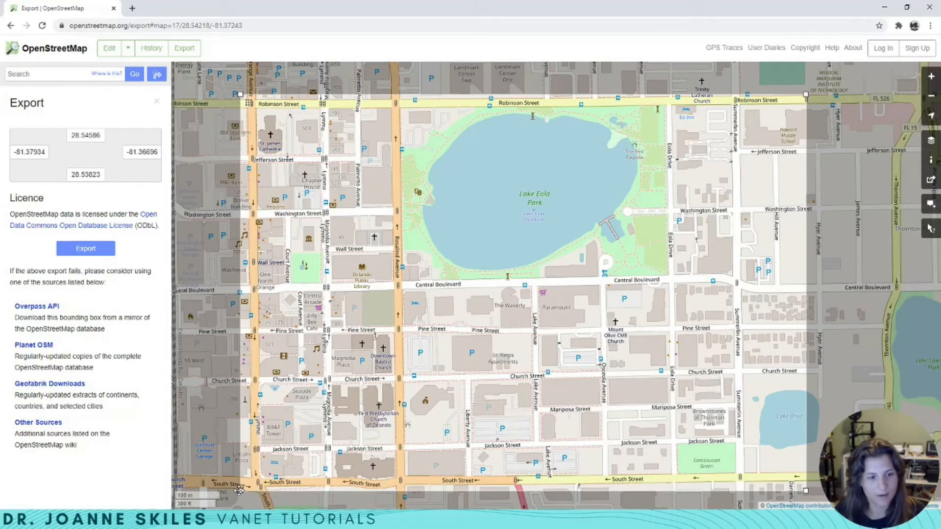
left_click_drag(239, 494, 238, 497)
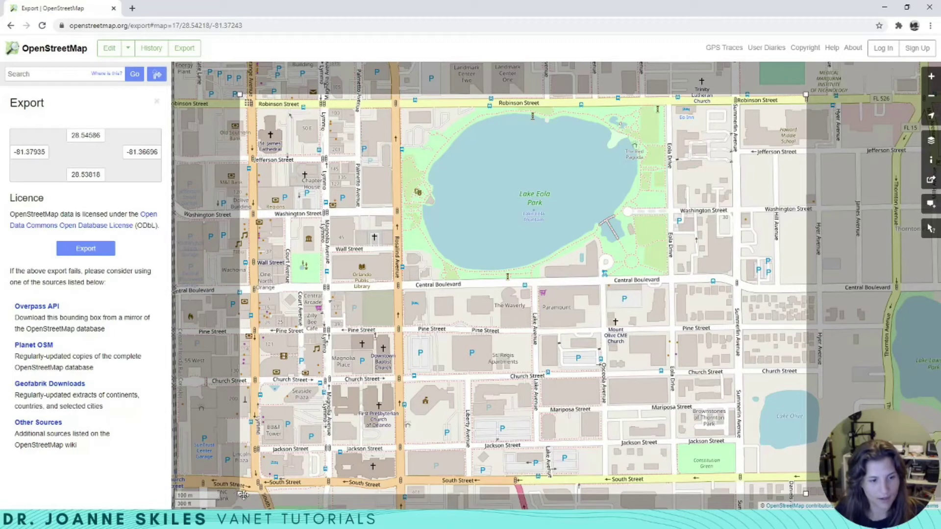
Step: Export the area and save it as downtown.osm, confirming the overwrite of the existing file
left_click(81, 252)
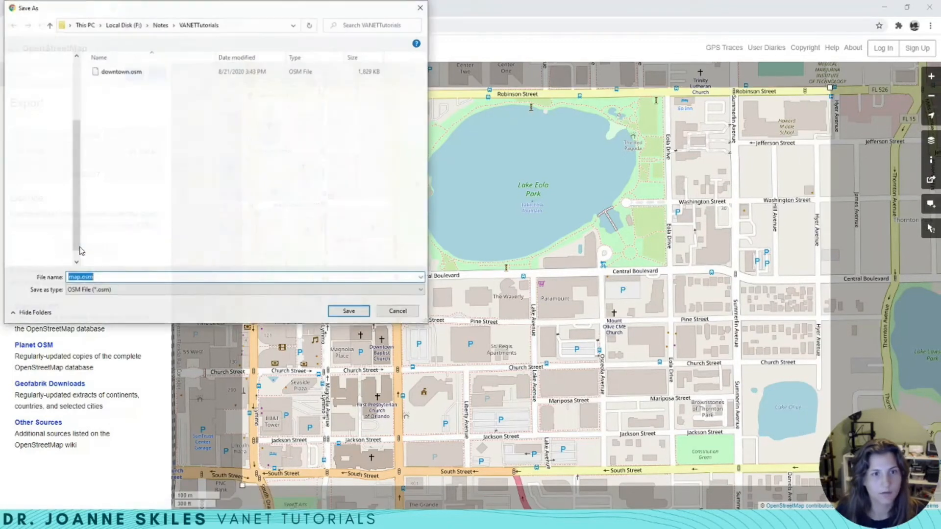
left_click_drag(231, 4, 244, 10)
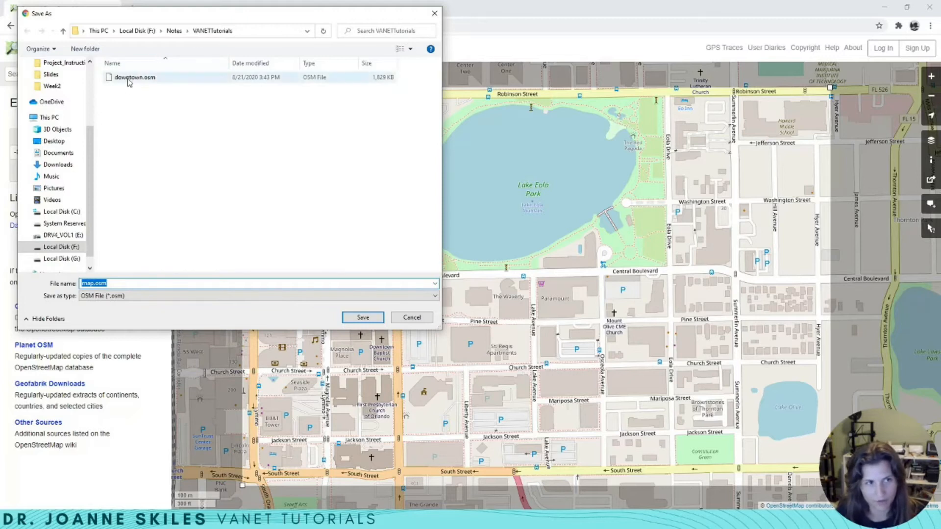
left_click(135, 77)
left_click(362, 318)
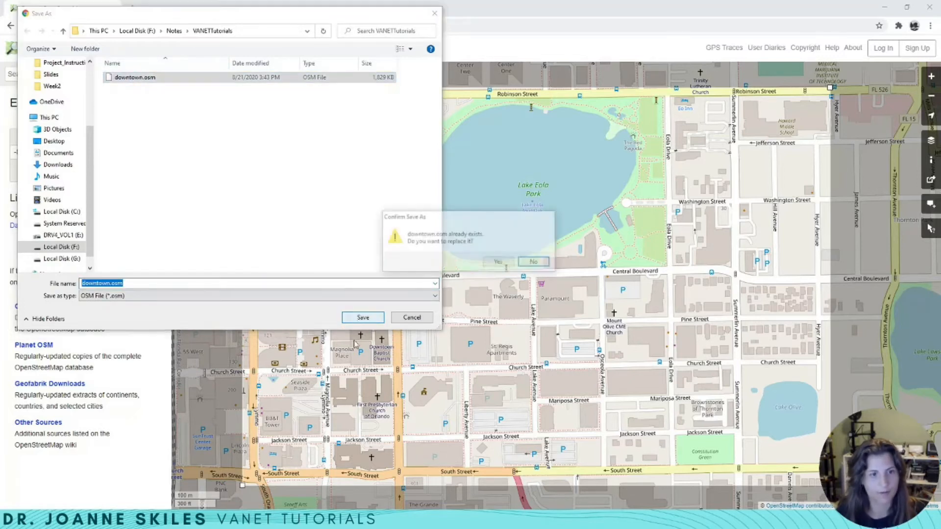
left_click(493, 263)
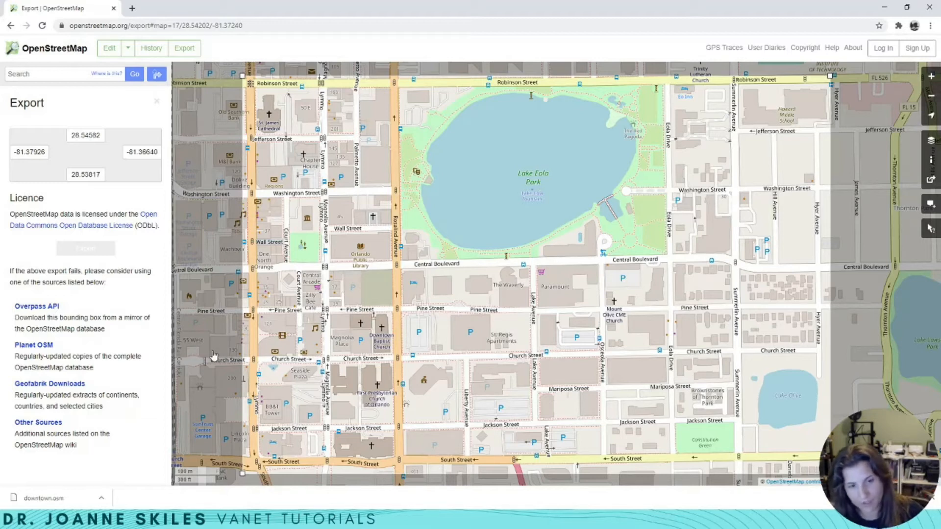
Step: Launch JOSM from the Start menu and open downtown.osm via File > Open
key("super")
type("j")
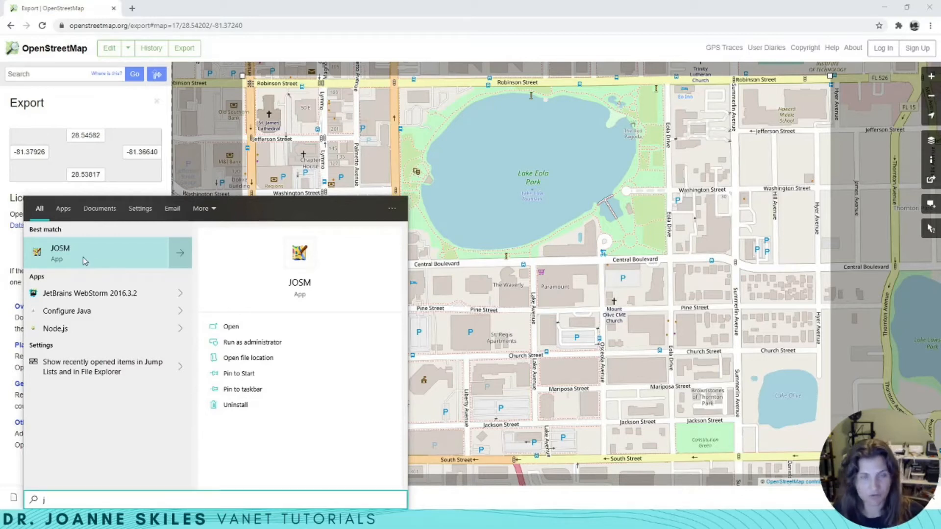
left_click(85, 261)
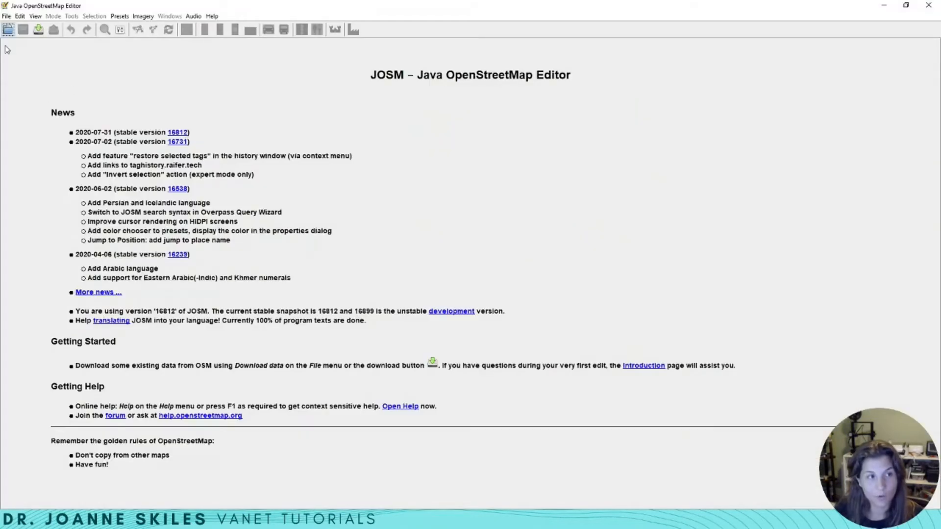
left_click(6, 16)
left_click(22, 33)
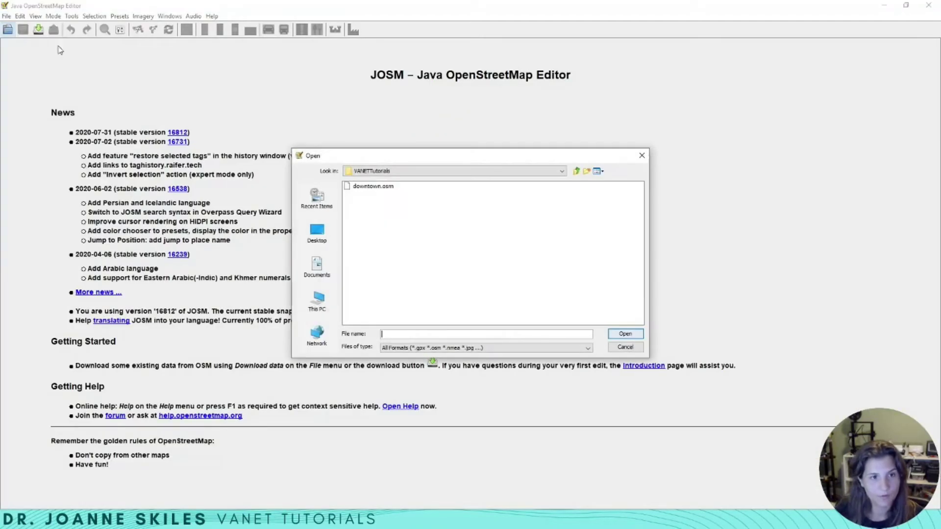
double_click(371, 190)
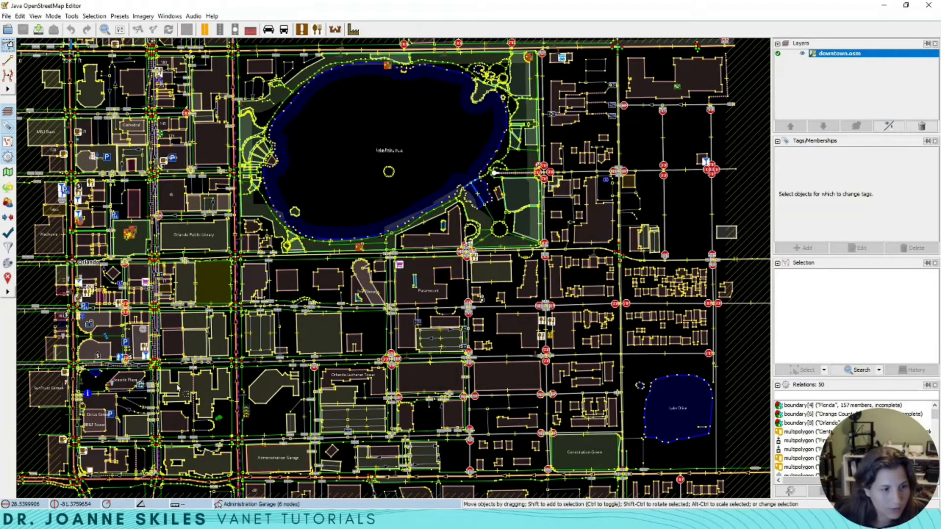
Step: Select South Orange Avenue and inspect its oneway and surface tags in the Tags panel
left_click(76, 405)
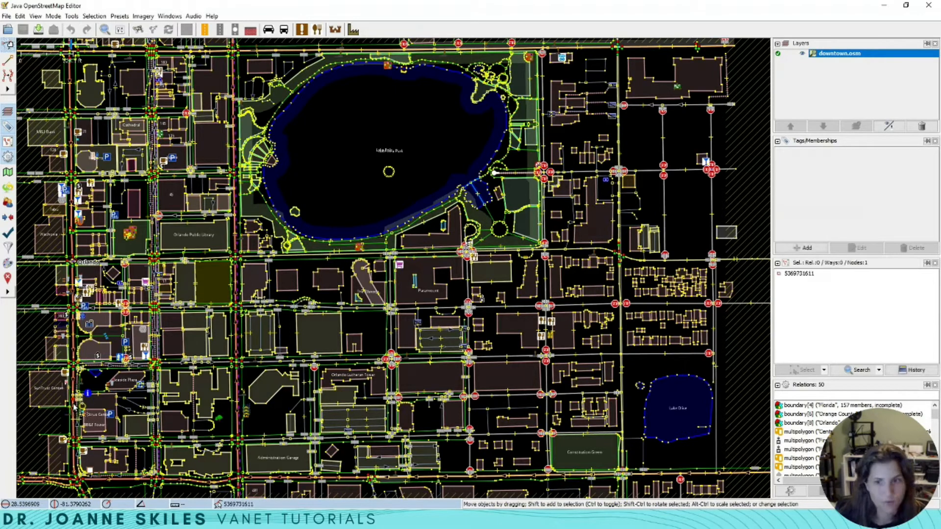
left_click(74, 412)
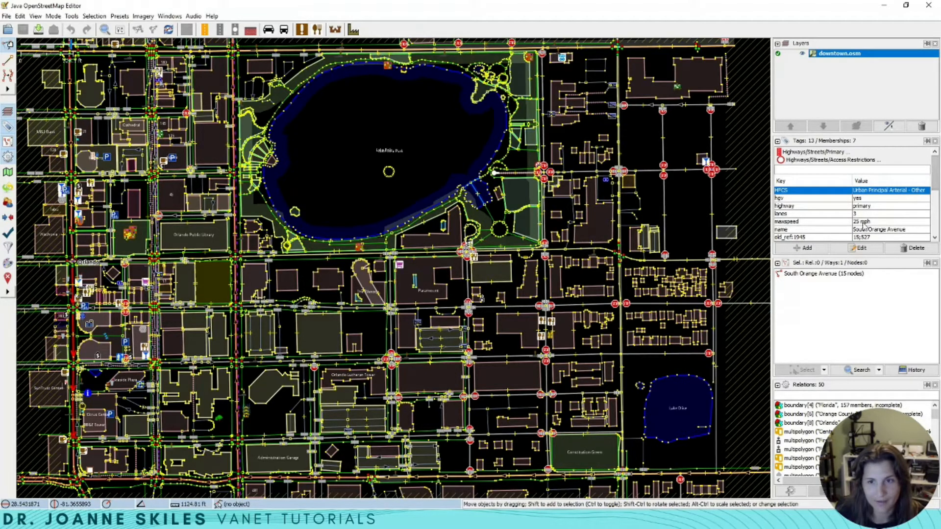
left_click_drag(935, 170, 934, 207)
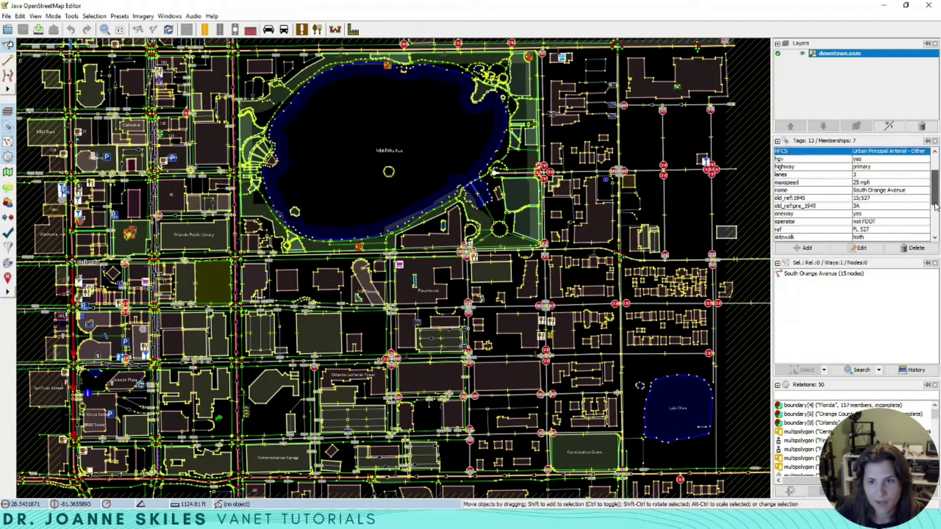
left_click(859, 215)
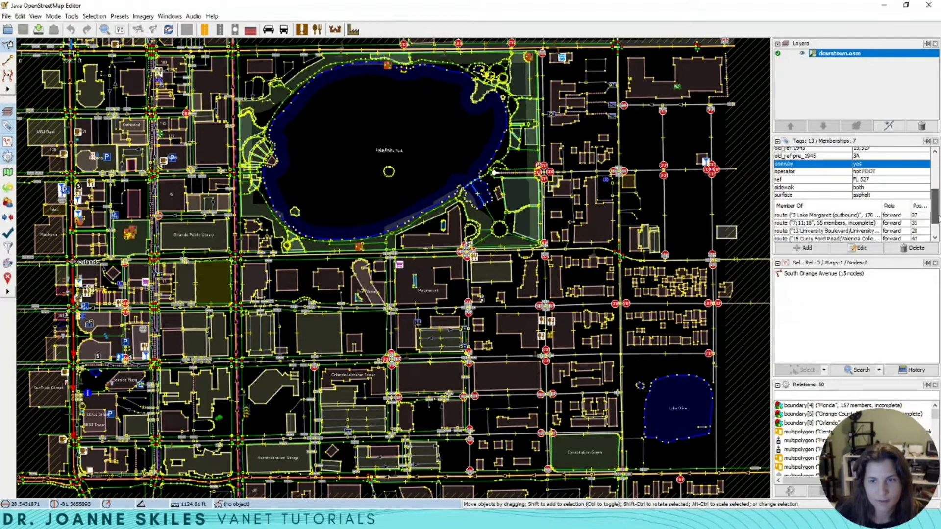
scroll(929, 199, "down", 3)
left_click(871, 196)
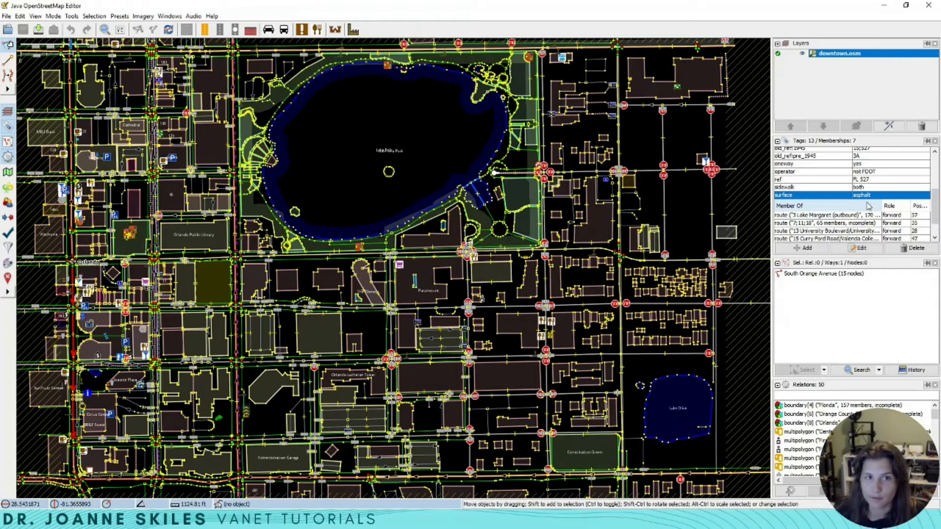
Step: Switch to the folder with downtown.osm and dismiss its right-click file options
key("alt+Tab")
left_click_drag(558, 74, 470, 76)
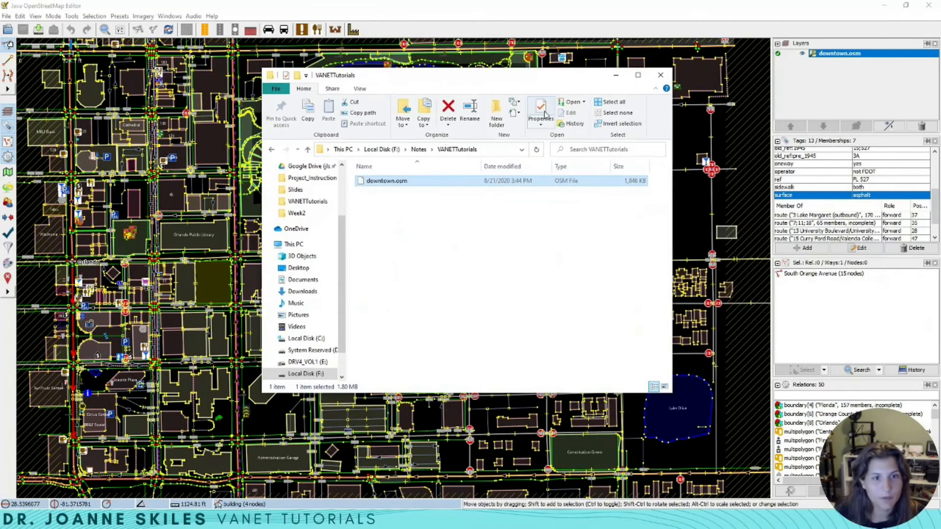
right_click(401, 184)
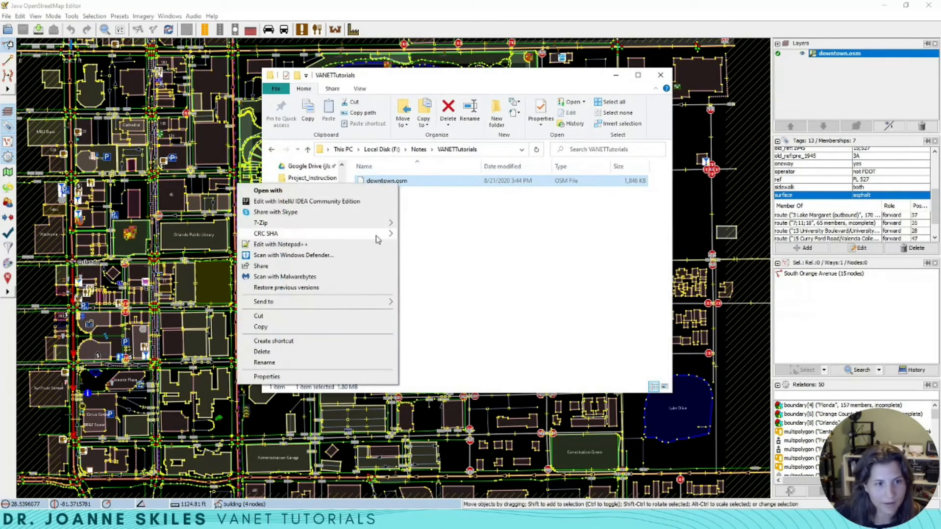
key("Escape")
left_click(845, 57)
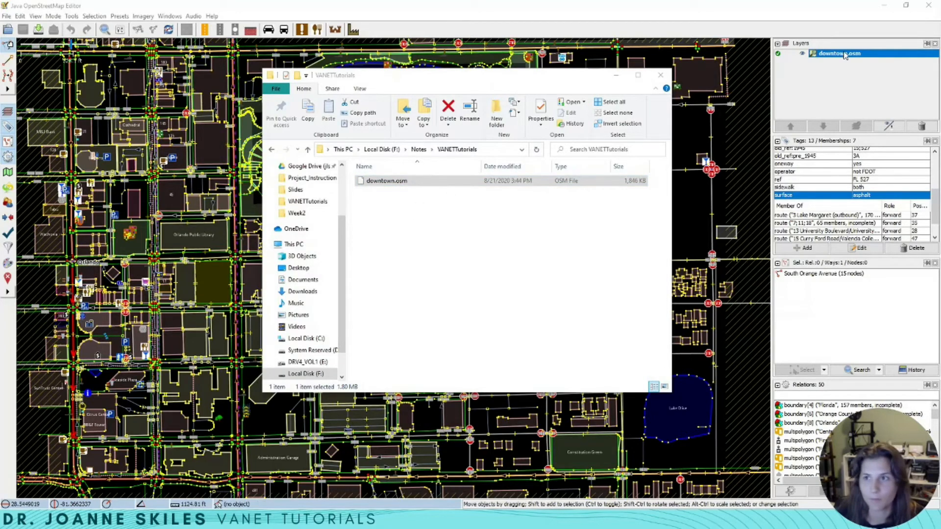
Step: Maximize the Notepad++ view of downtown.osm and review the node records around lines 74-76
left_click_drag(933, 22, 442, 34)
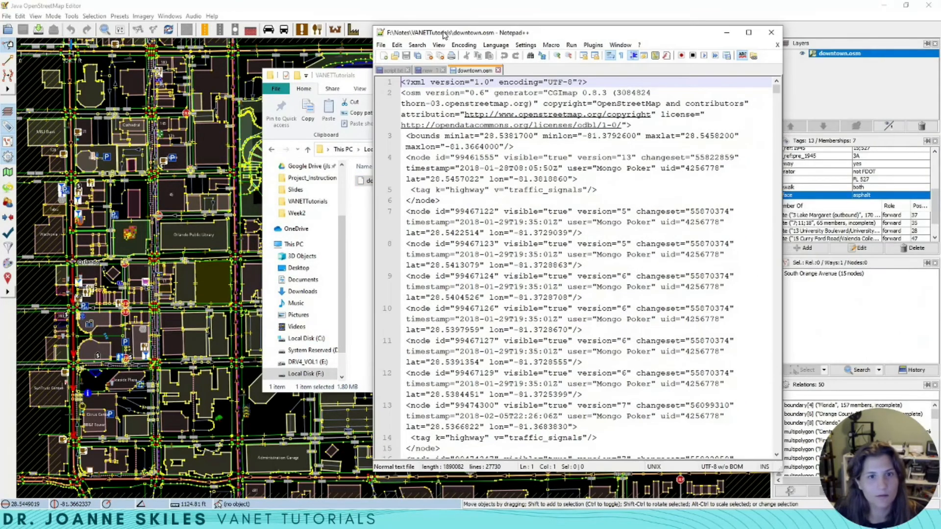
double_click(443, 34)
left_click(309, 75)
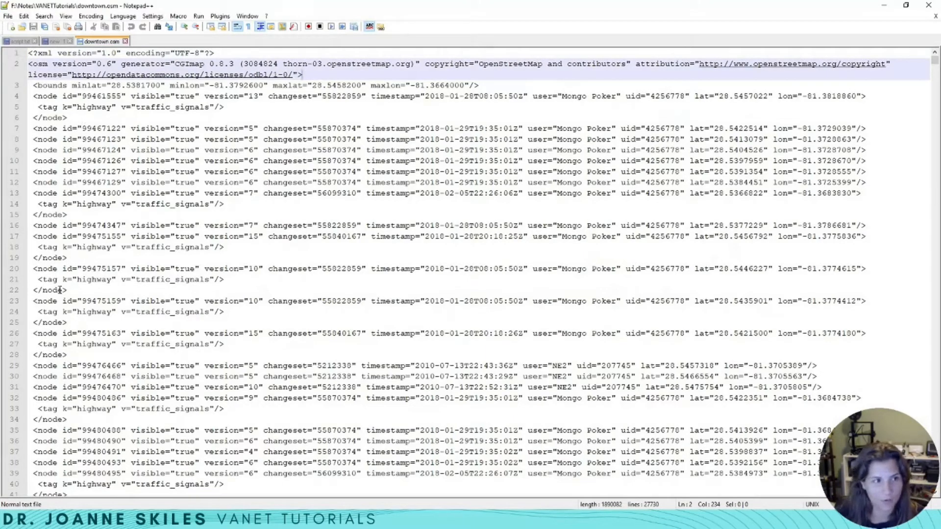
scroll(76, 309, "down", 4)
scroll(81, 353, "down", 4)
scroll(84, 404, "down", 4)
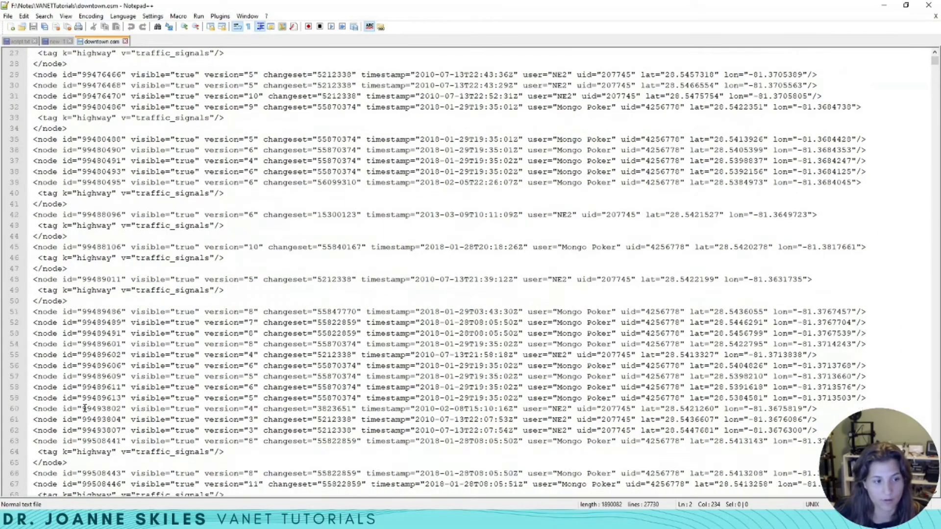
scroll(85, 406, "down", 4)
scroll(85, 408, "down", 4)
scroll(84, 408, "down", 2)
scroll(85, 408, "down", 4)
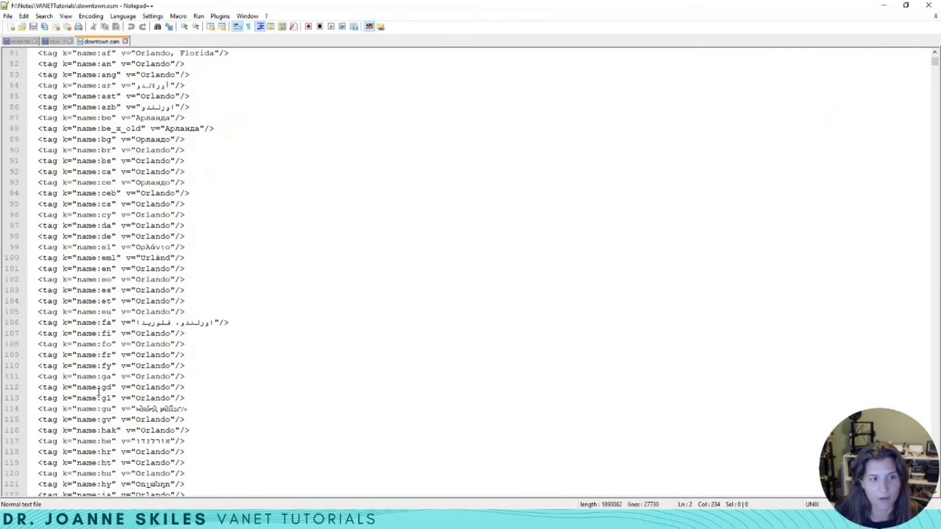
scroll(133, 397, "up", 5)
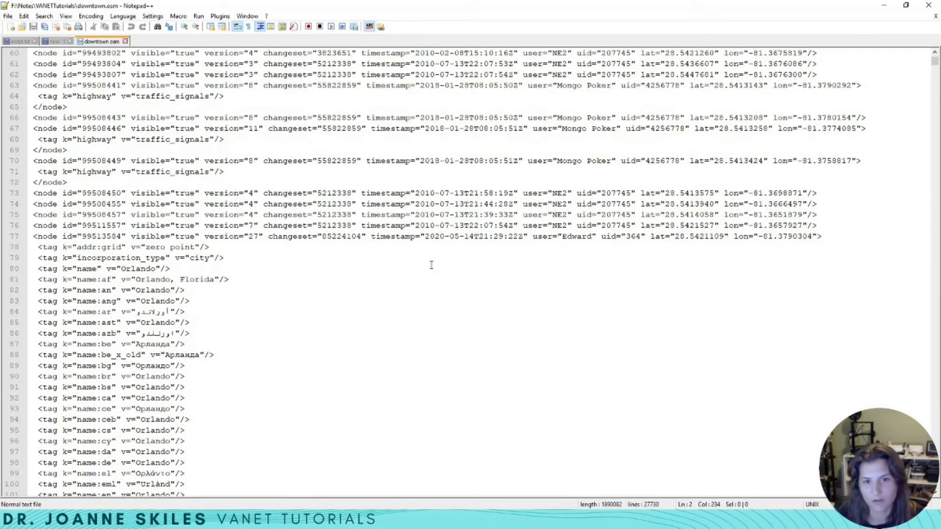
double_click(529, 226)
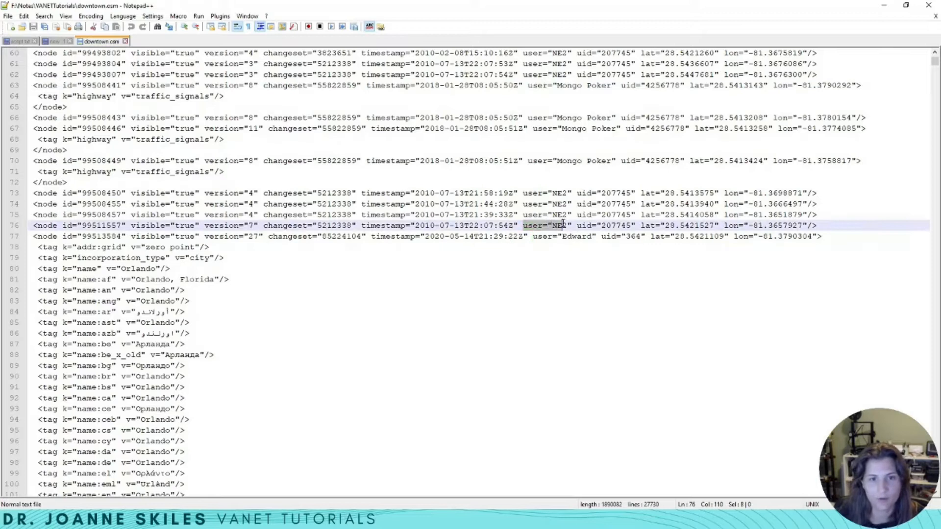
left_click_drag(564, 226, 570, 225)
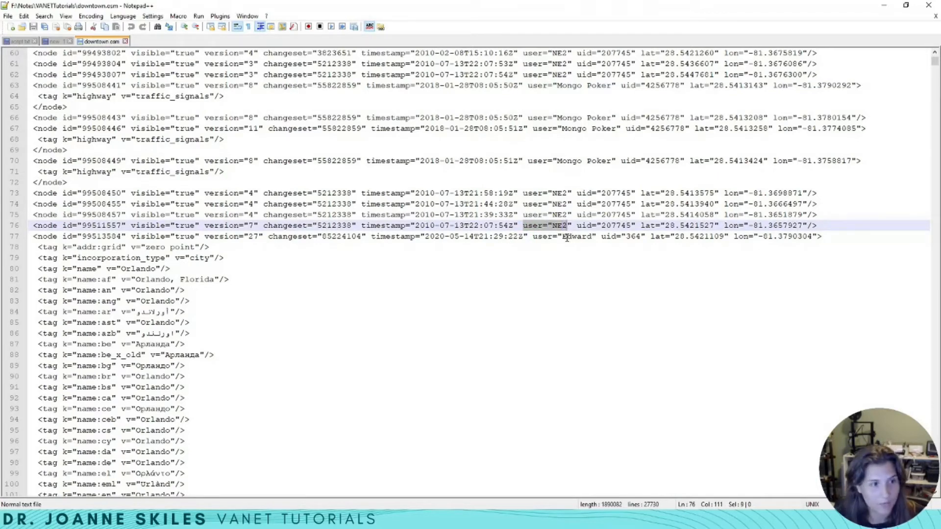
left_click(513, 204)
scroll(446, 252, "up", 5)
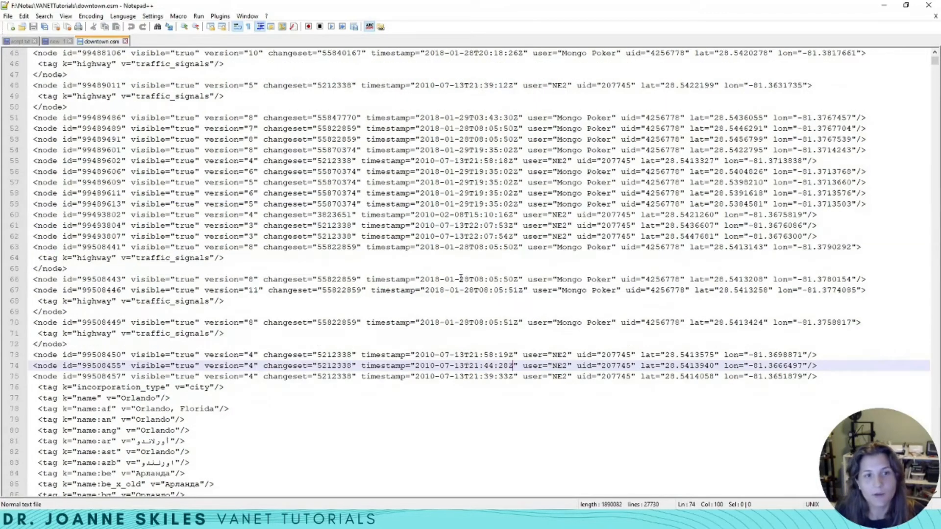
scroll(460, 275, "up", 5)
scroll(461, 276, "up", 5)
Step: Back in JOSM, rubber-band select and clear the Lake Eola fountain and lakeside features
key("alt+Tab")
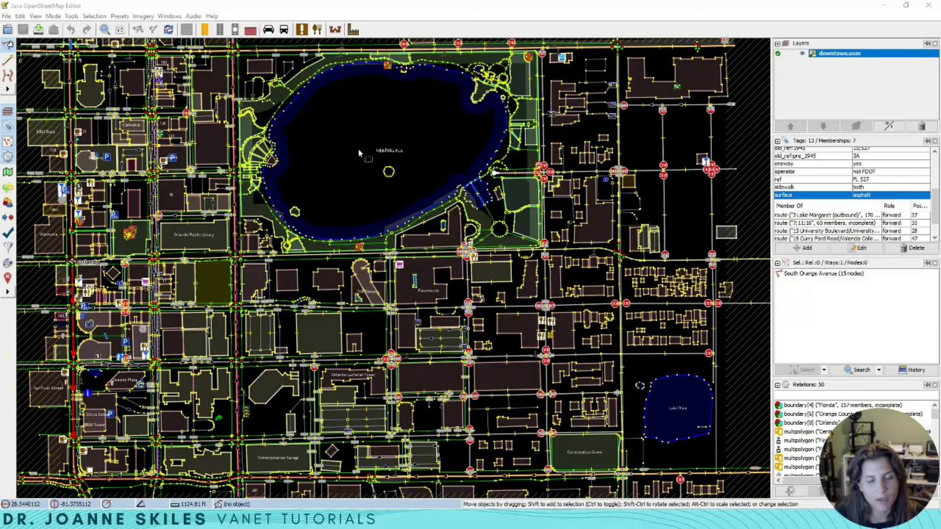
left_click_drag(356, 144, 411, 196)
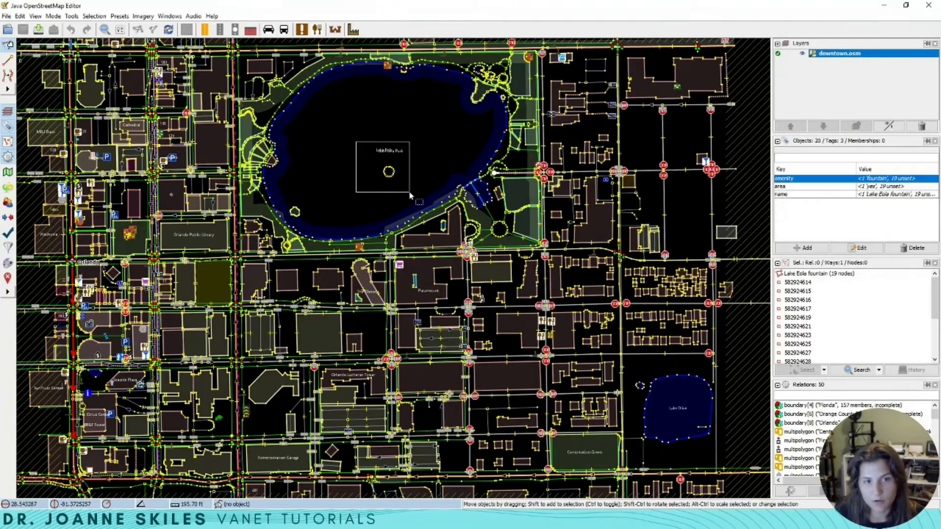
left_click(367, 162)
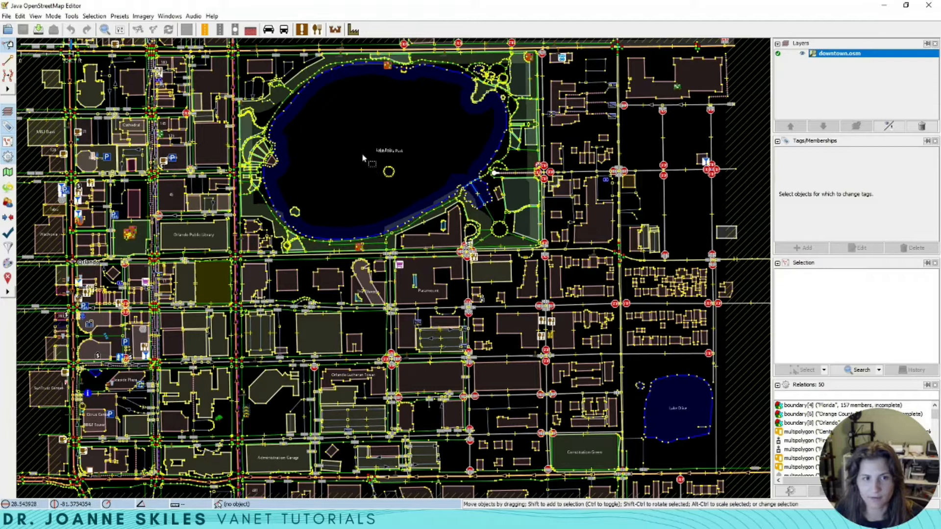
left_click_drag(362, 156, 407, 188)
key("Escape")
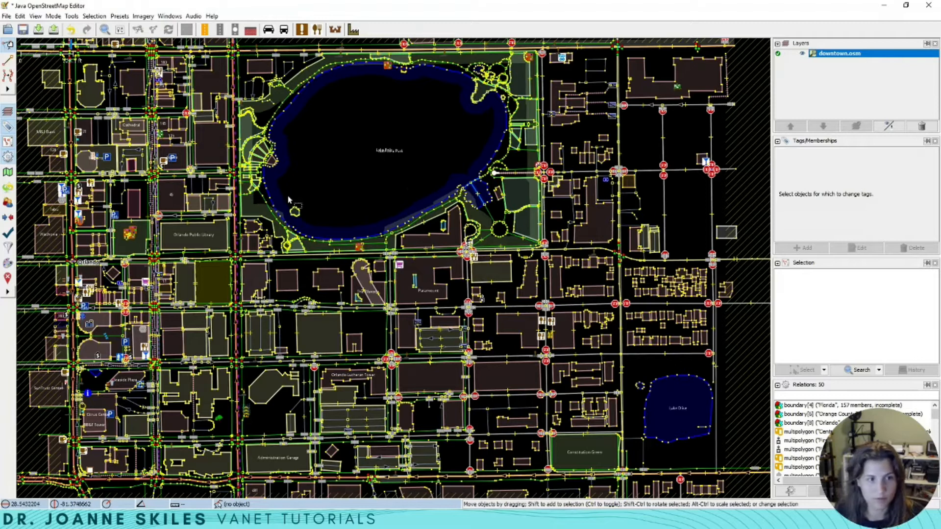
left_click_drag(286, 201, 319, 230)
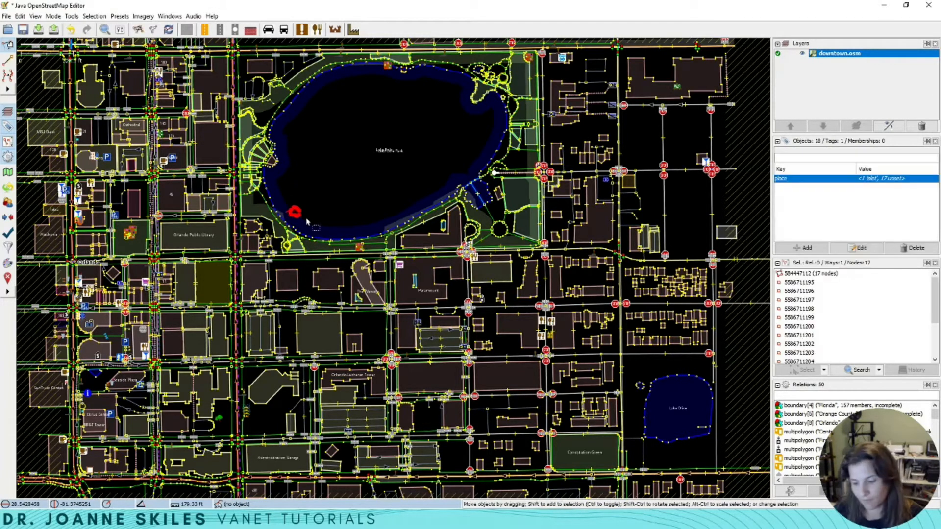
left_click(312, 212)
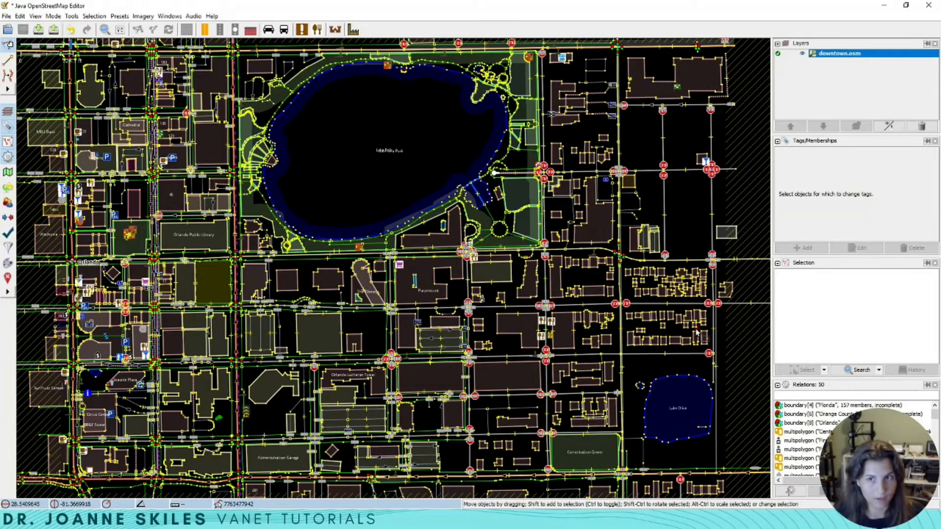
Step: Launch a Command Prompt in the project folder from the Explorer address bar, ready for netconvert
key("alt+Tab")
key("ctrl+l")
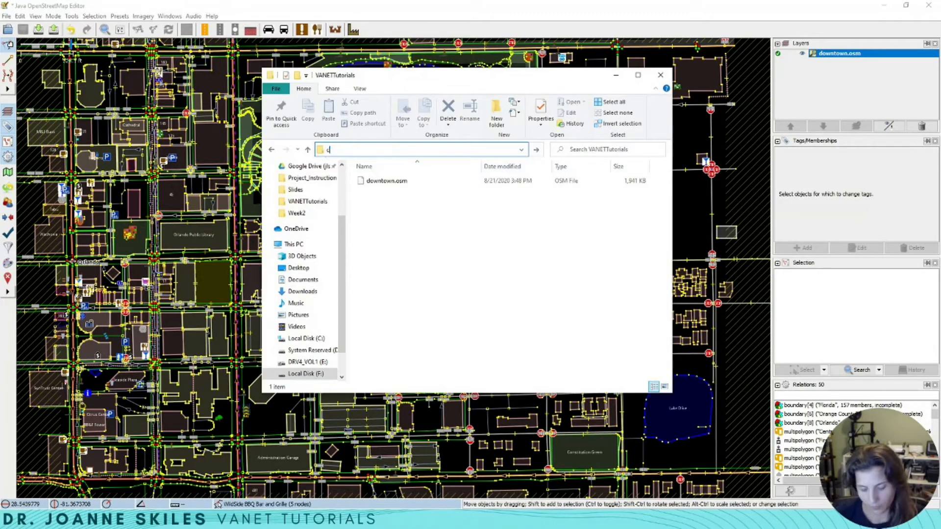
type("cmd")
key("Return")
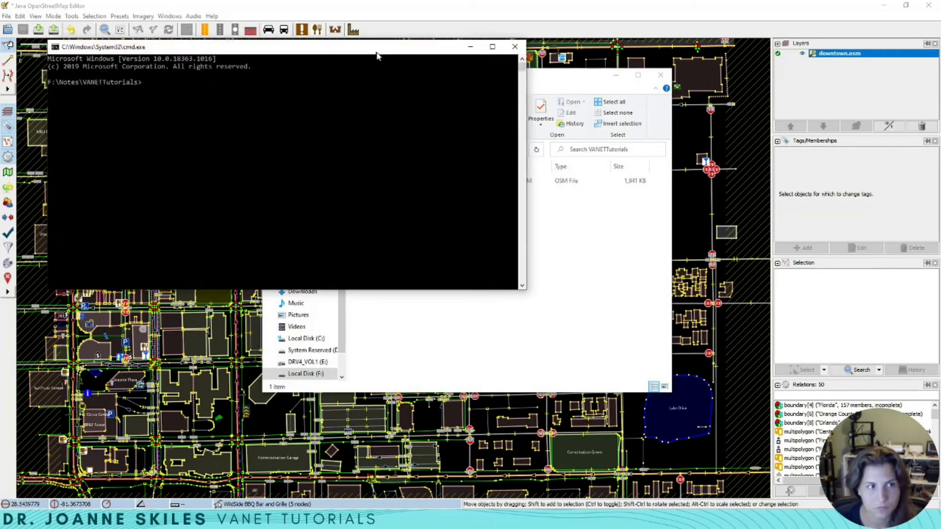
left_click_drag(373, 52, 406, 71)
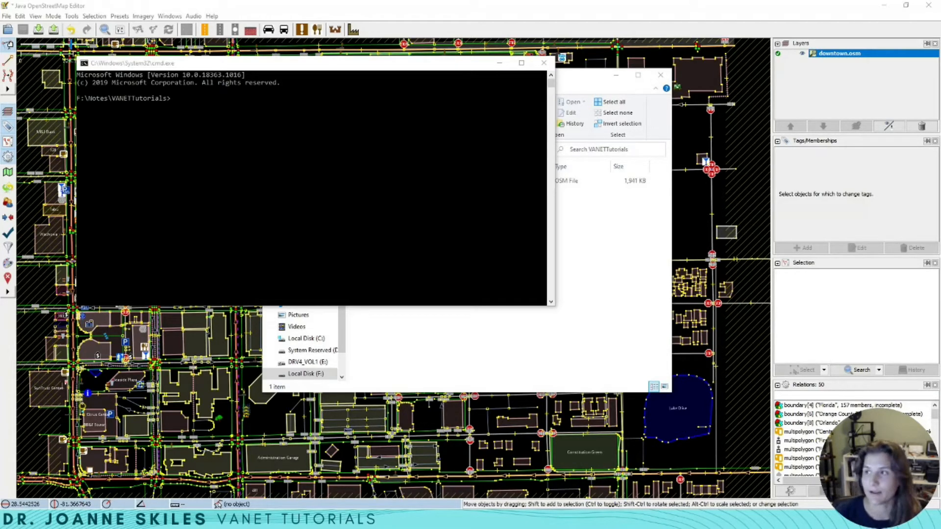
left_click(324, 156)
type("net")
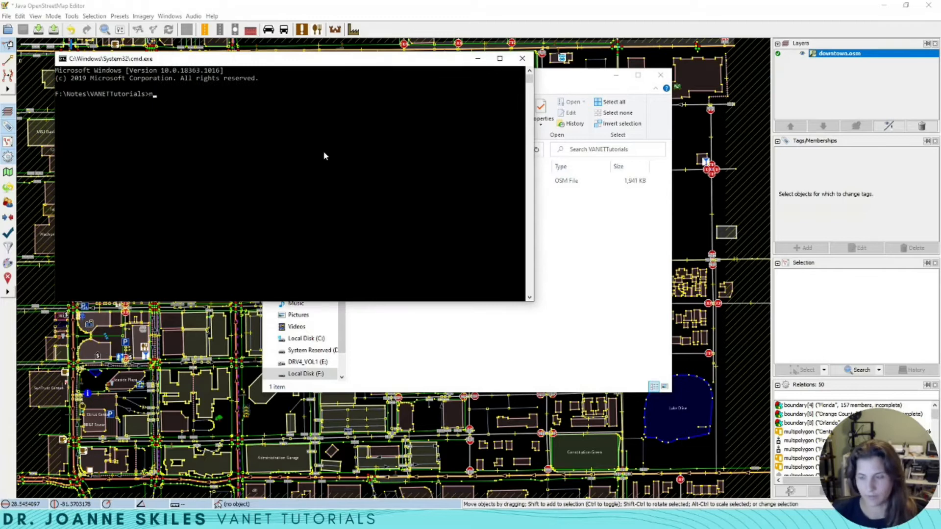
type("convert --o")
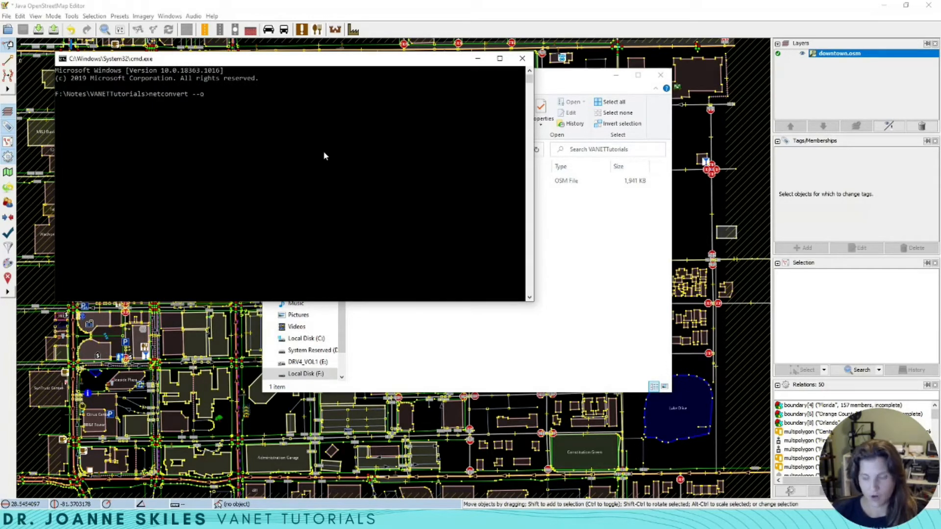
type("sm-files")
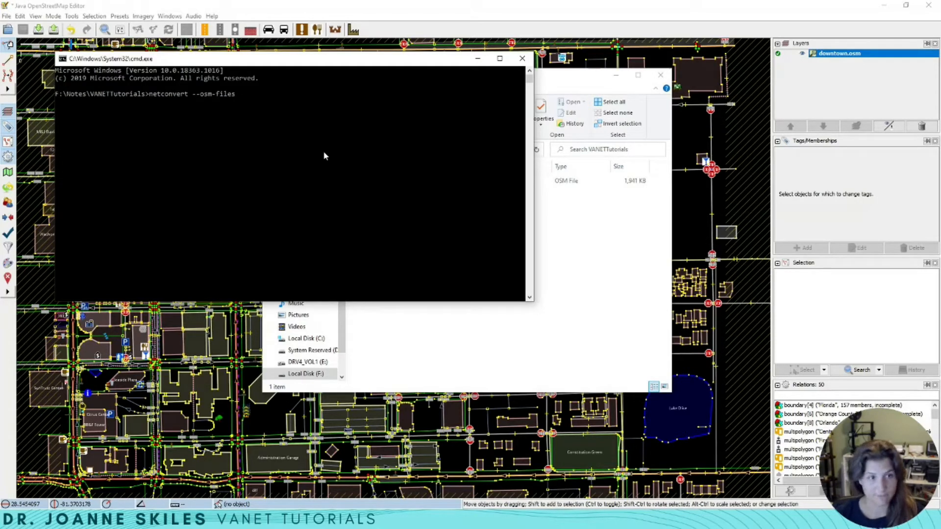
type(" down")
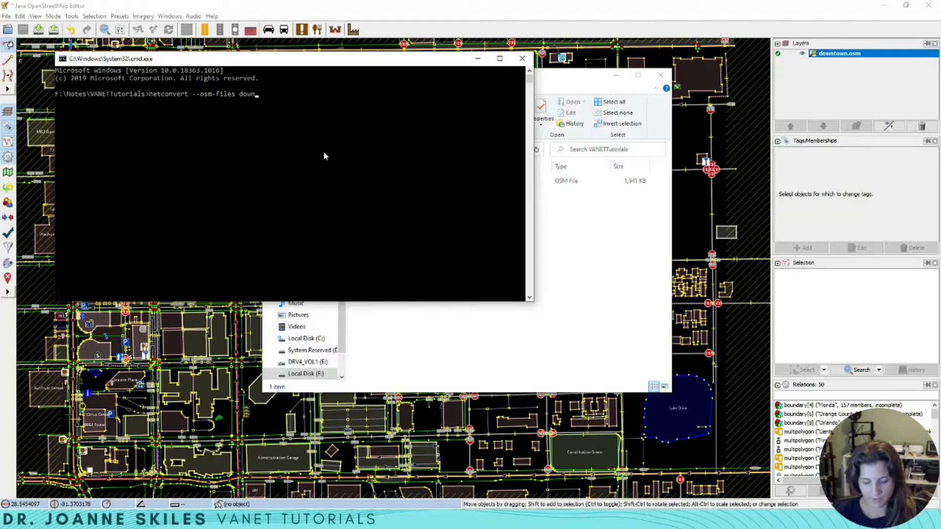
type("town.")
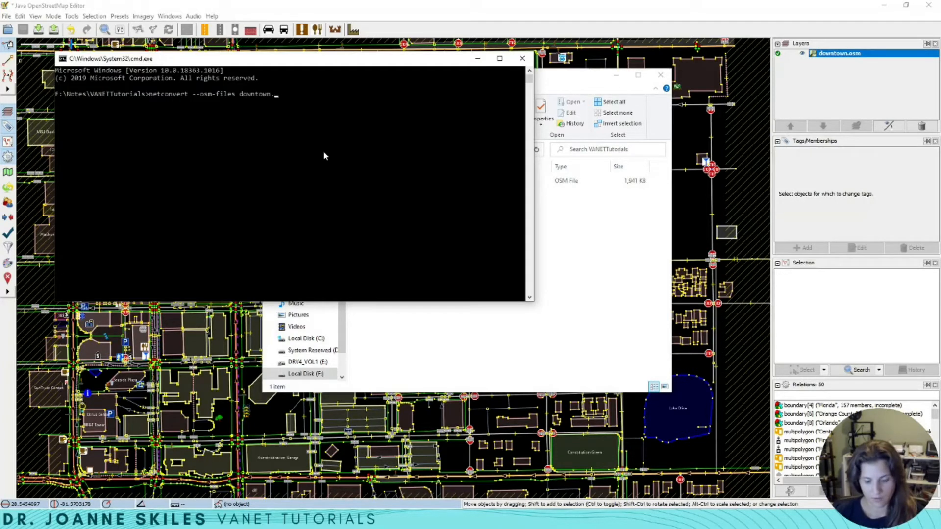
type("osm")
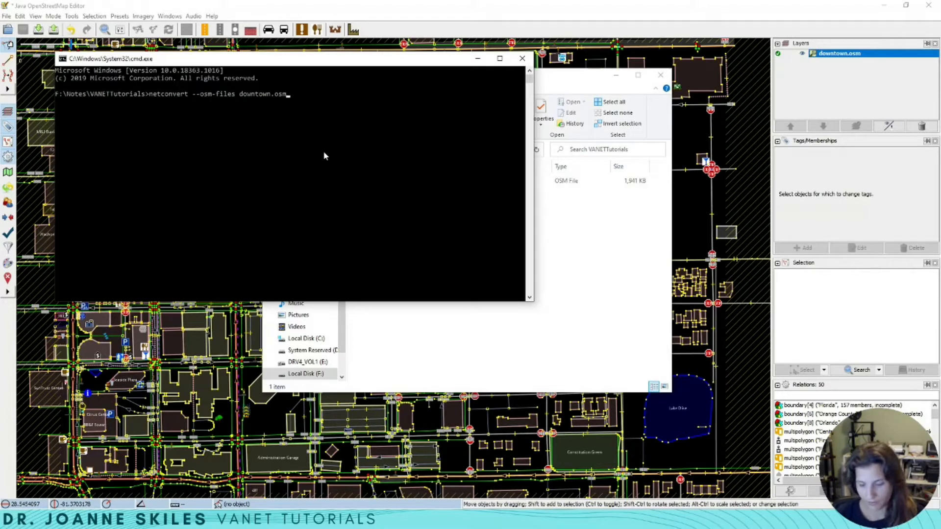
type(" --")
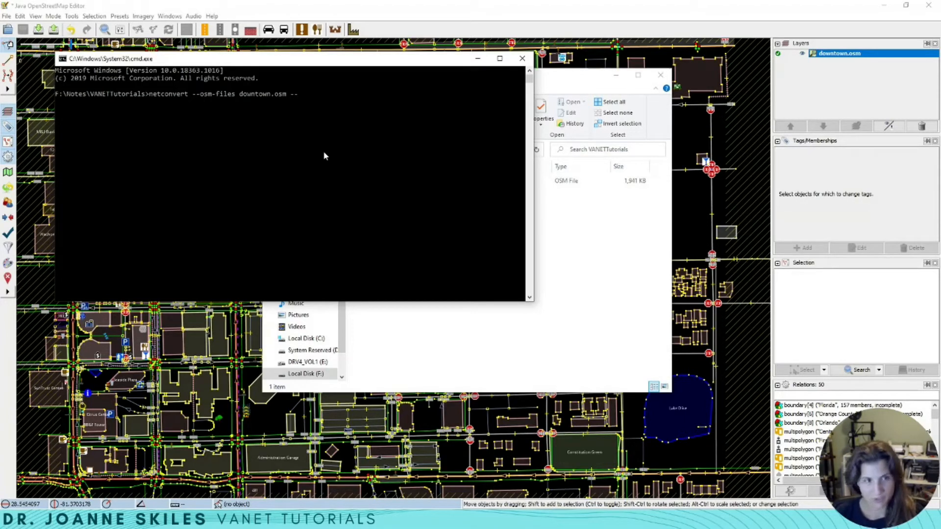
type("output-fi")
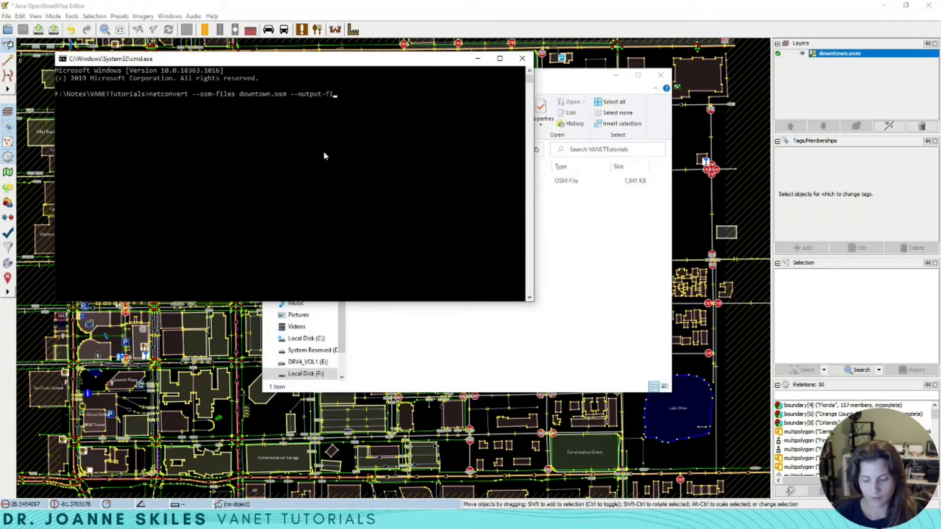
type("le")
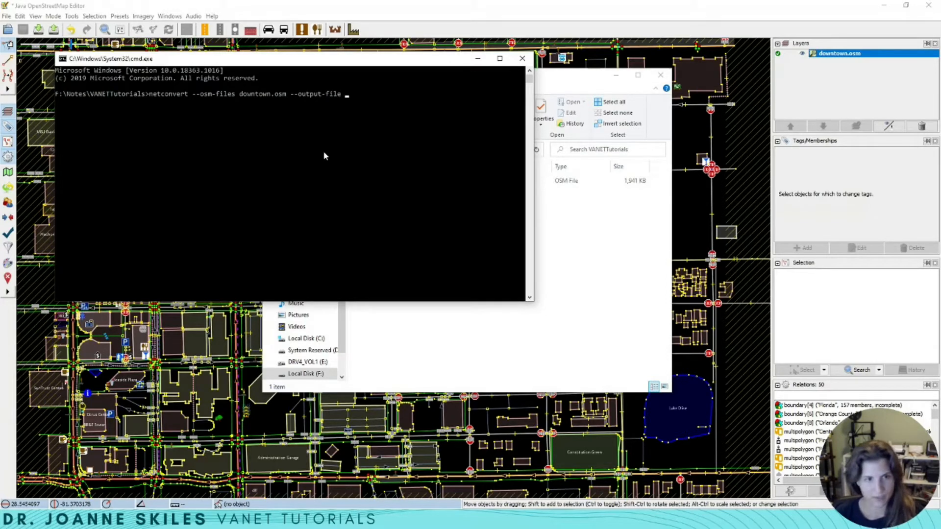
type("downto")
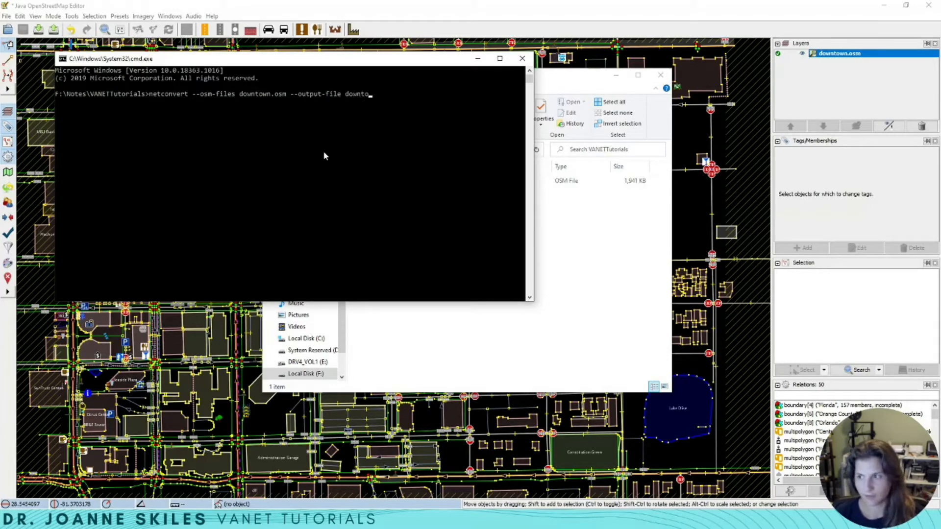
type("wn.net")
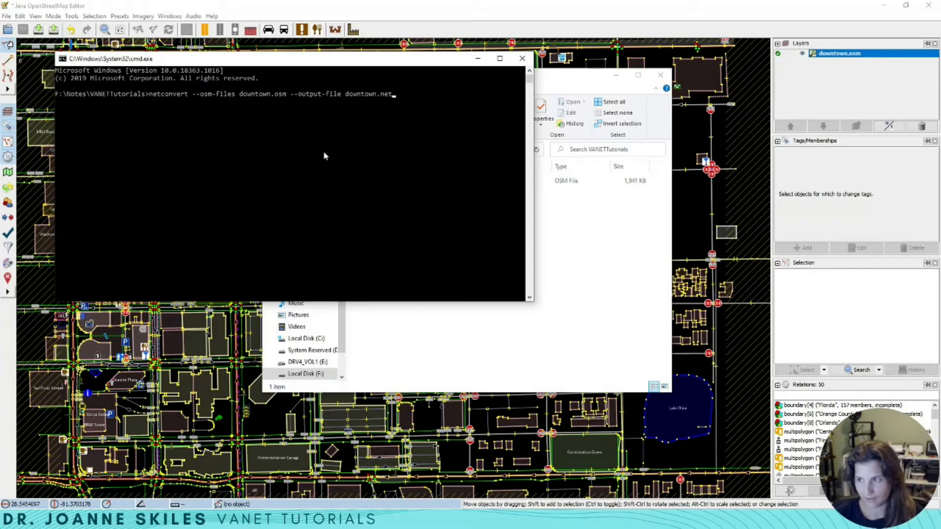
type(".xml")
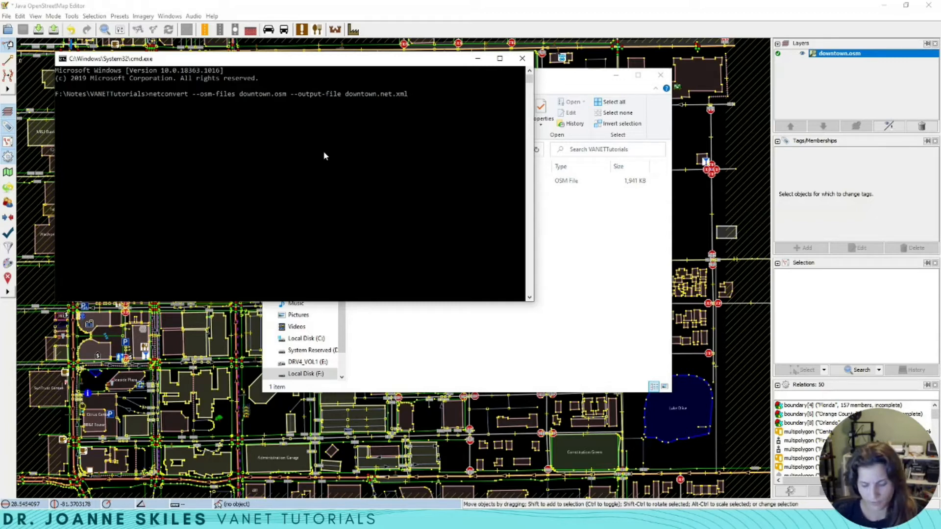
type(" --geo")
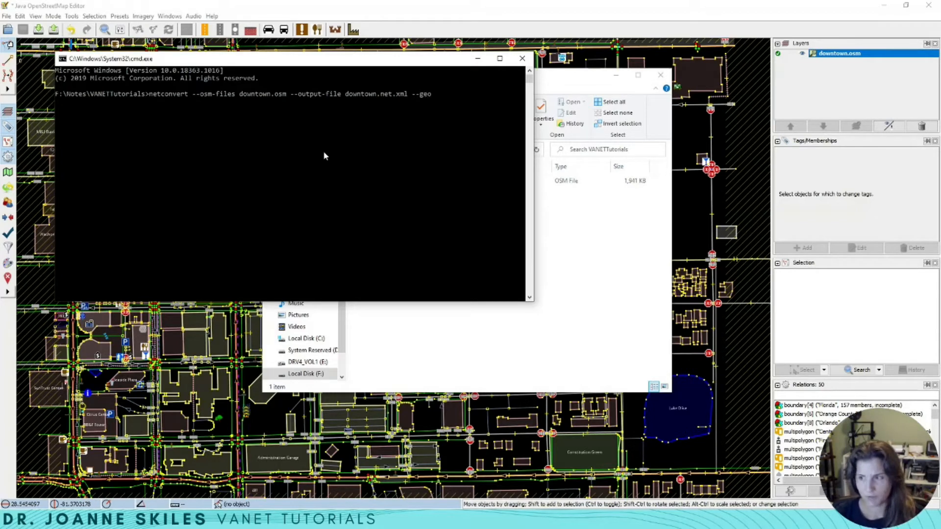
type("metry")
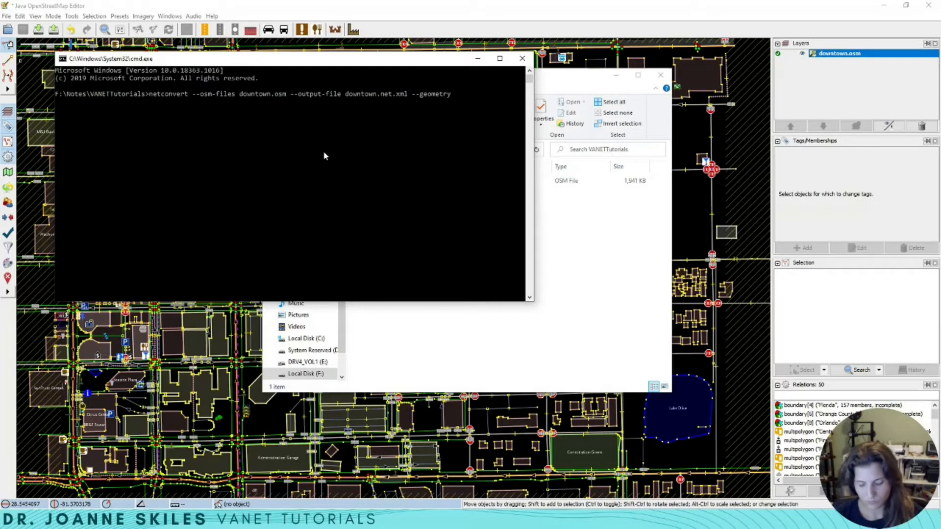
type(".remo")
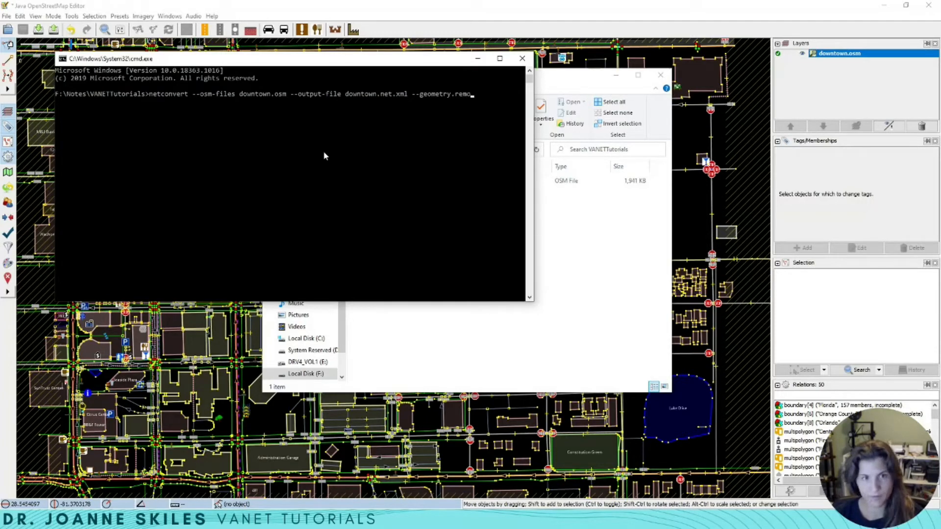
type("ve --")
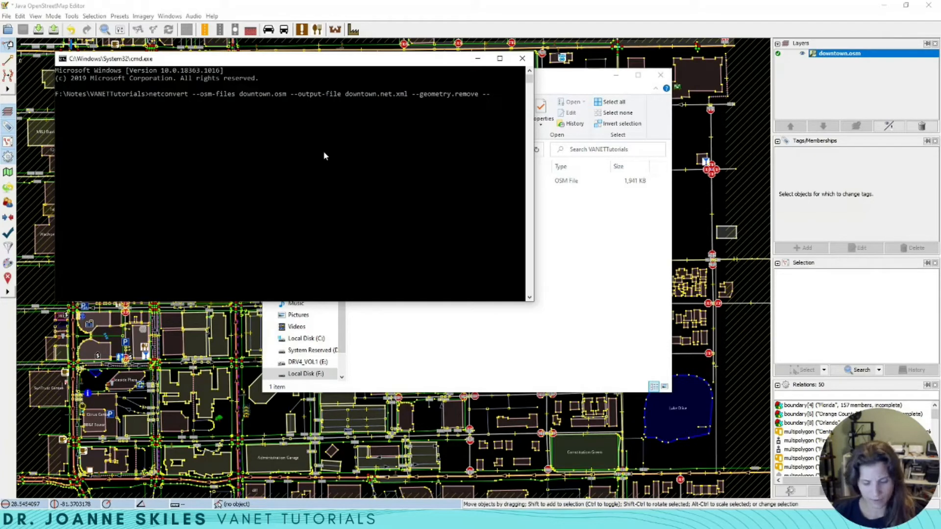
type("roun")
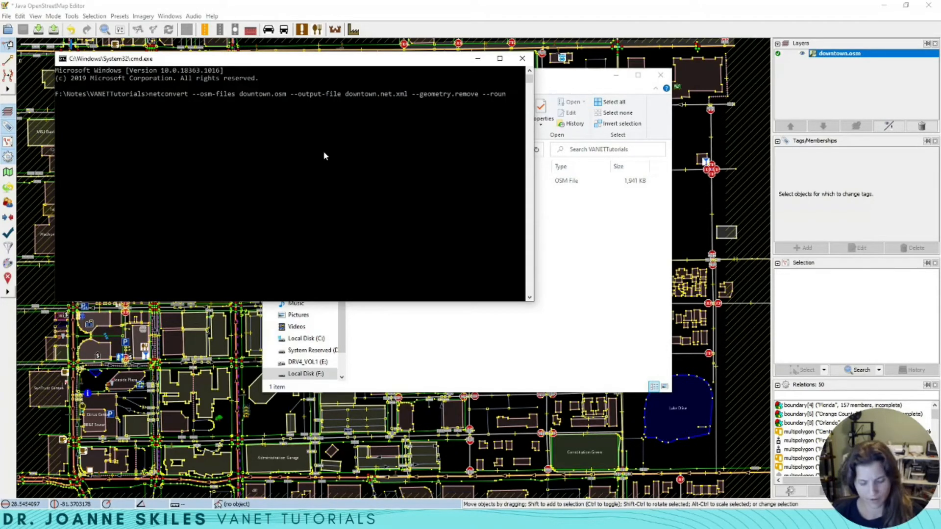
type("dabou")
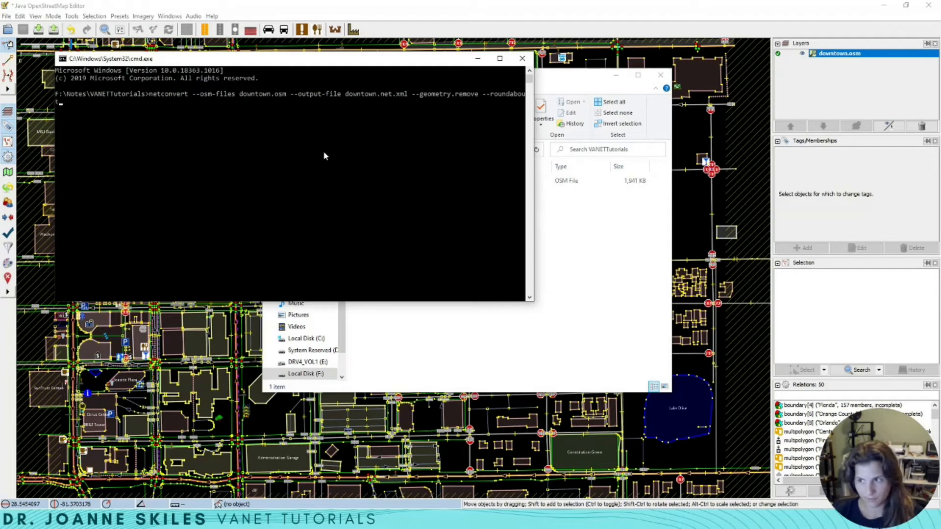
type("ts.guess --")
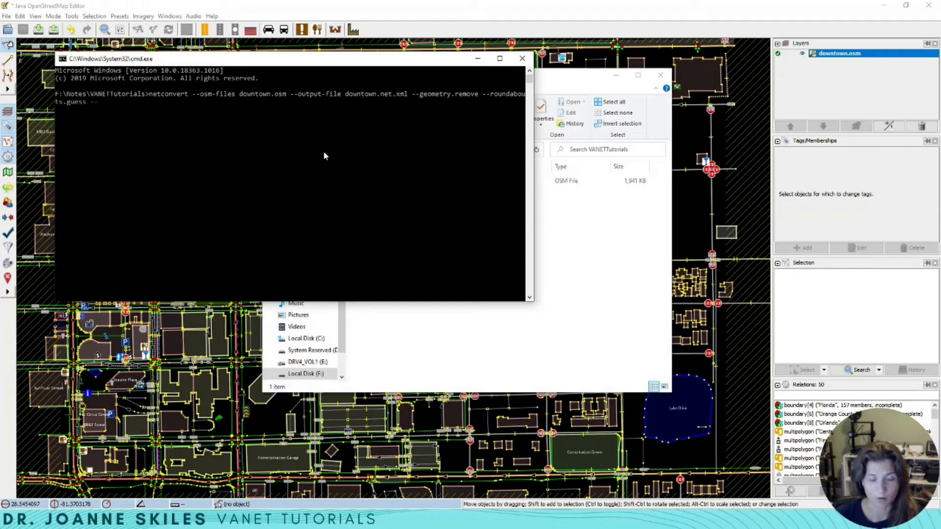
type("ramps.")
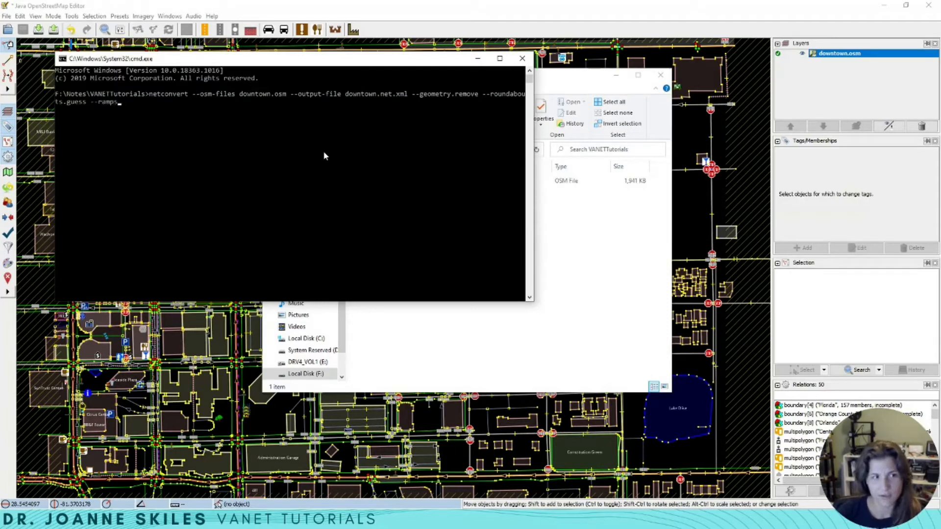
type("guess --")
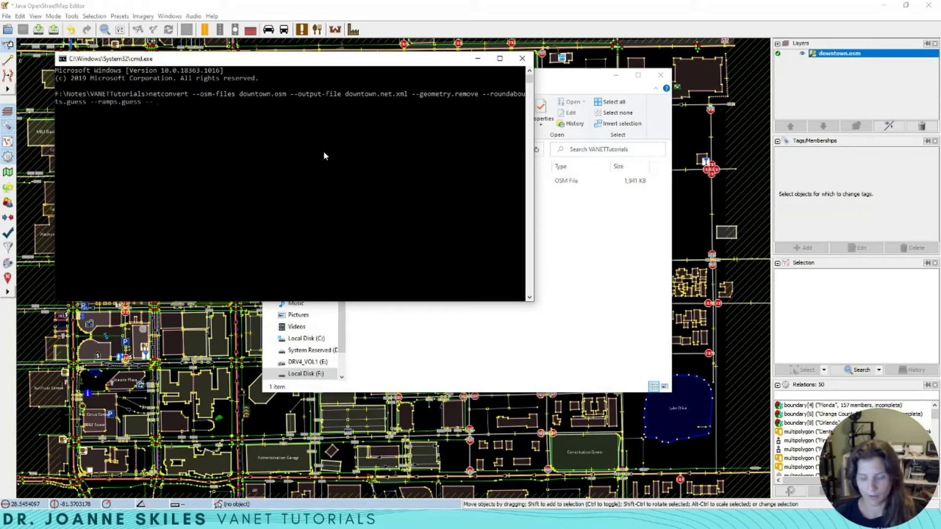
type("junction")
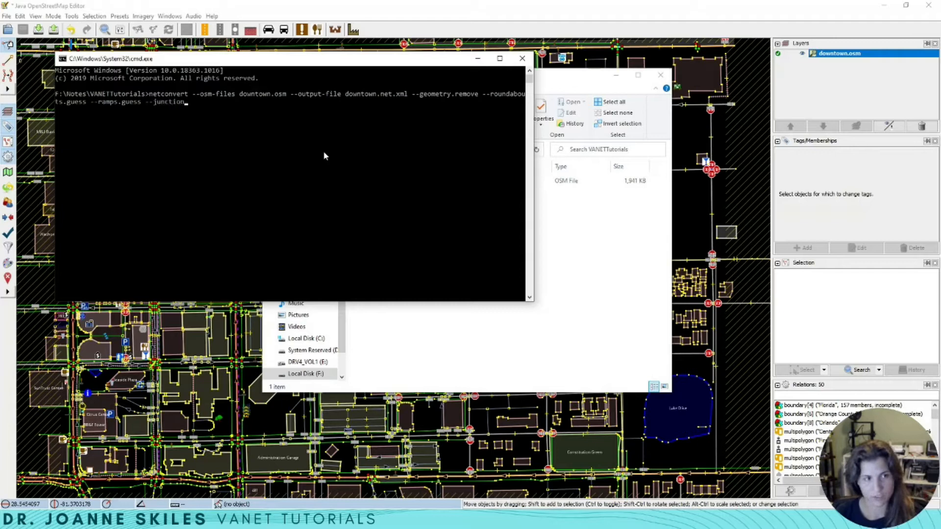
type("s.join")
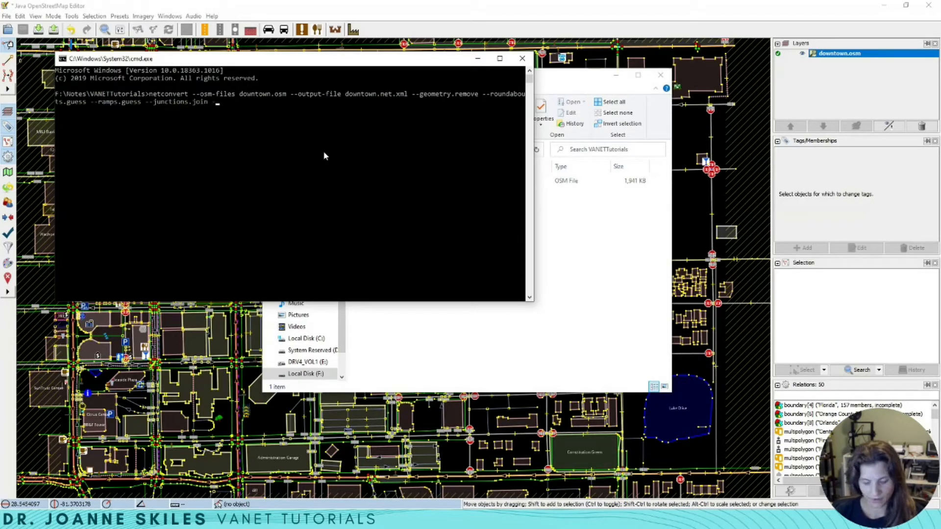
type("-tls")
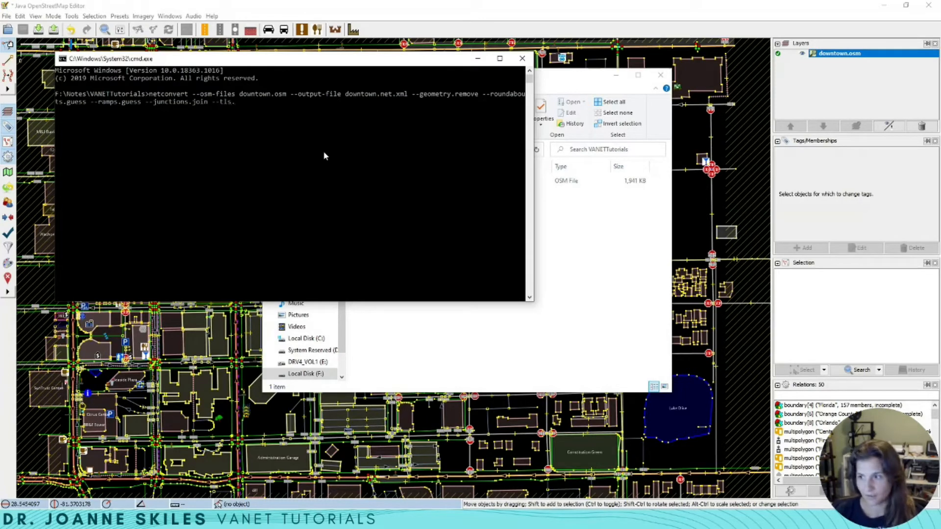
type(".guess")
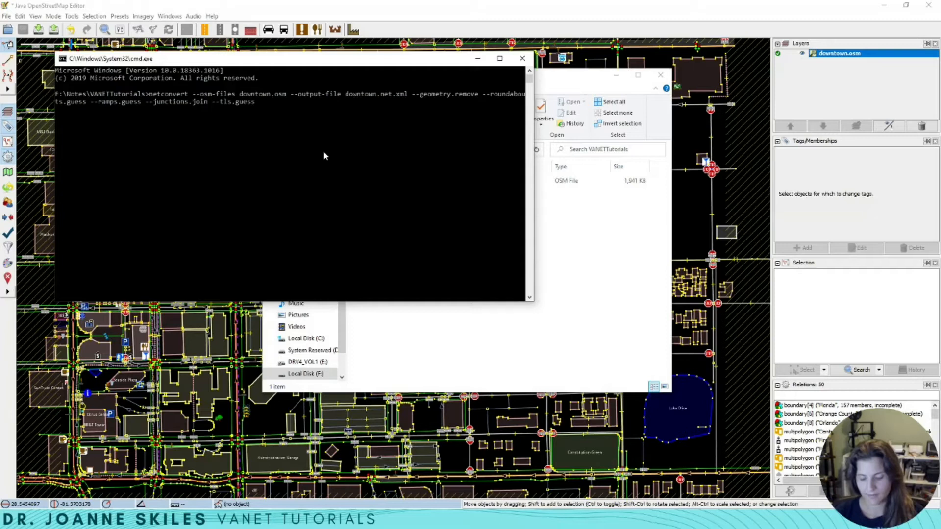
type("-sign")
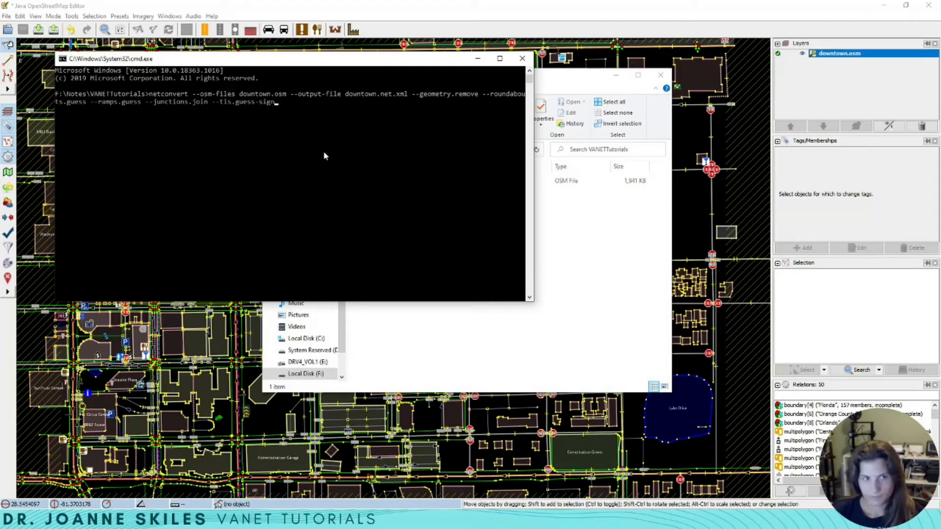
type("als --tls")
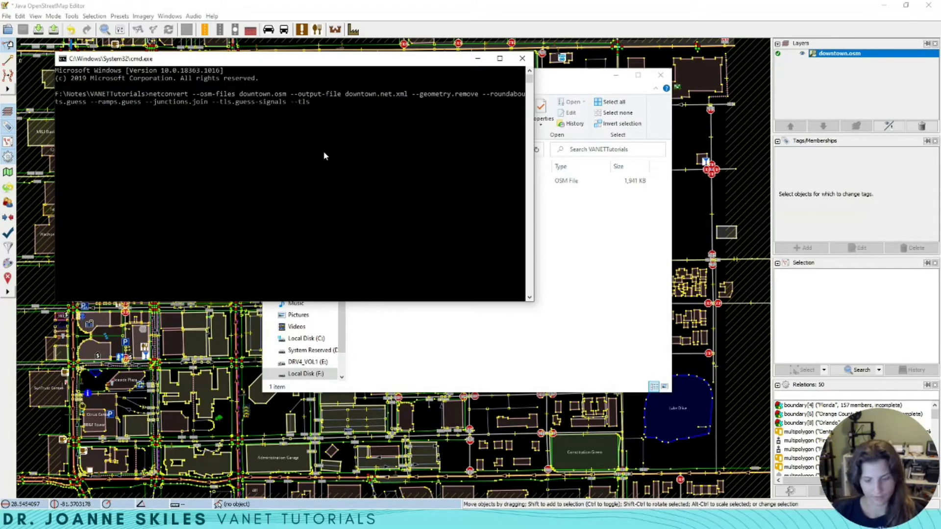
type(".disca")
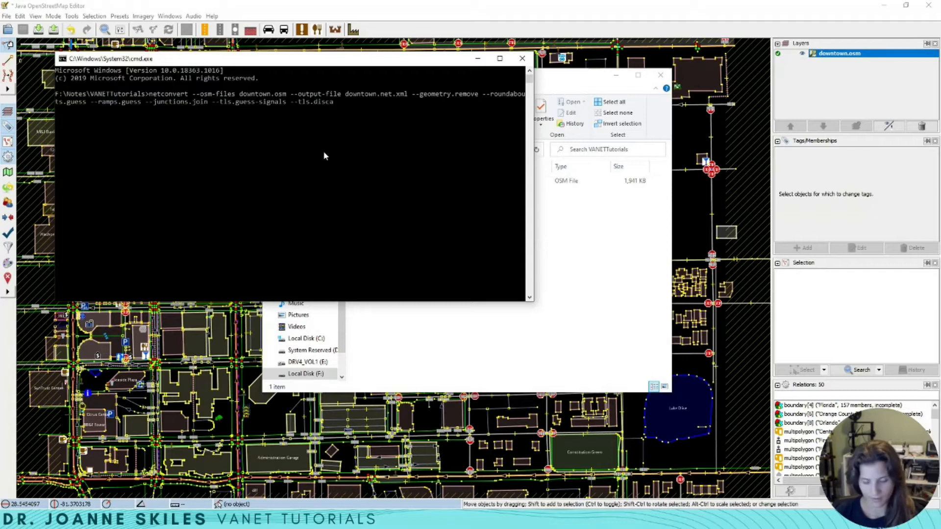
type("rd-simpl")
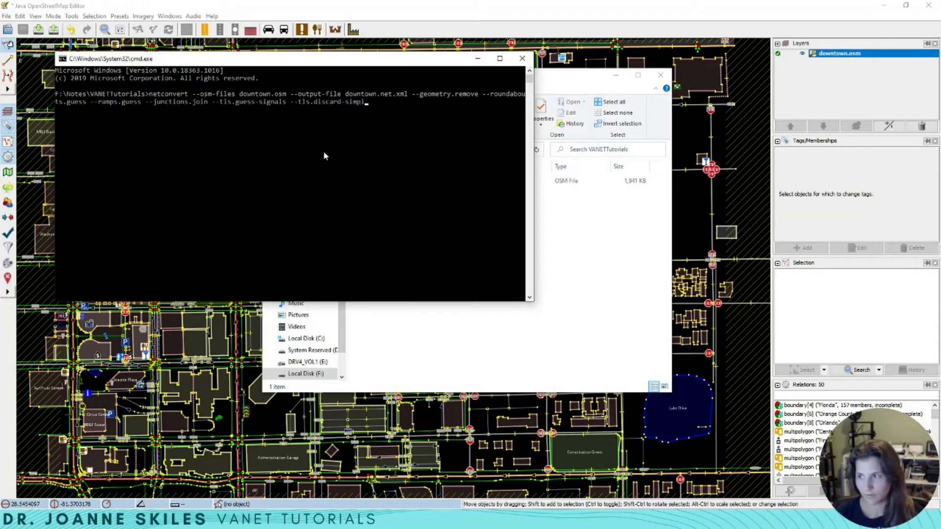
type("e ")
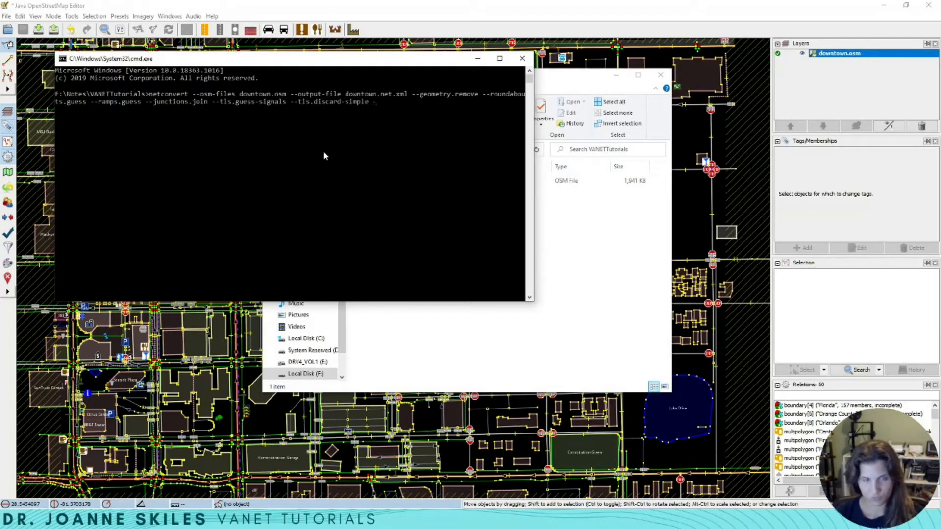
type("--tls.j")
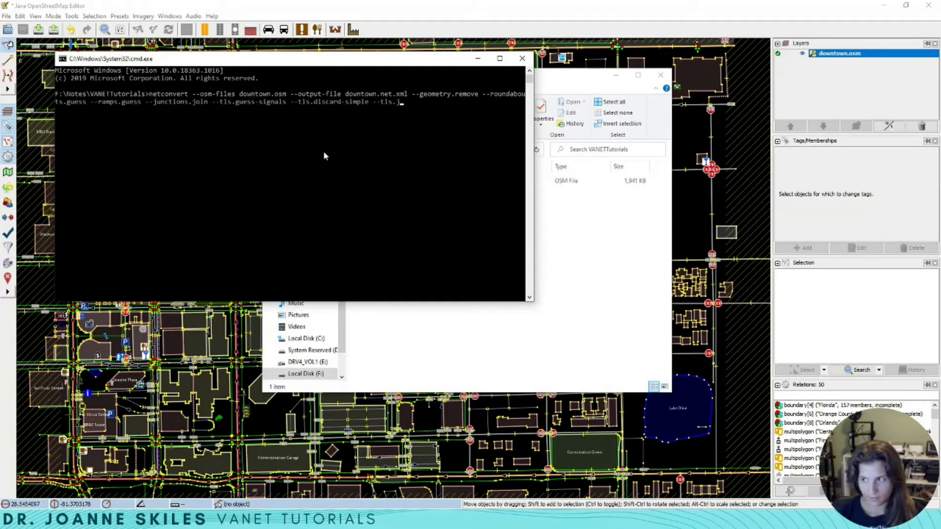
type("oin")
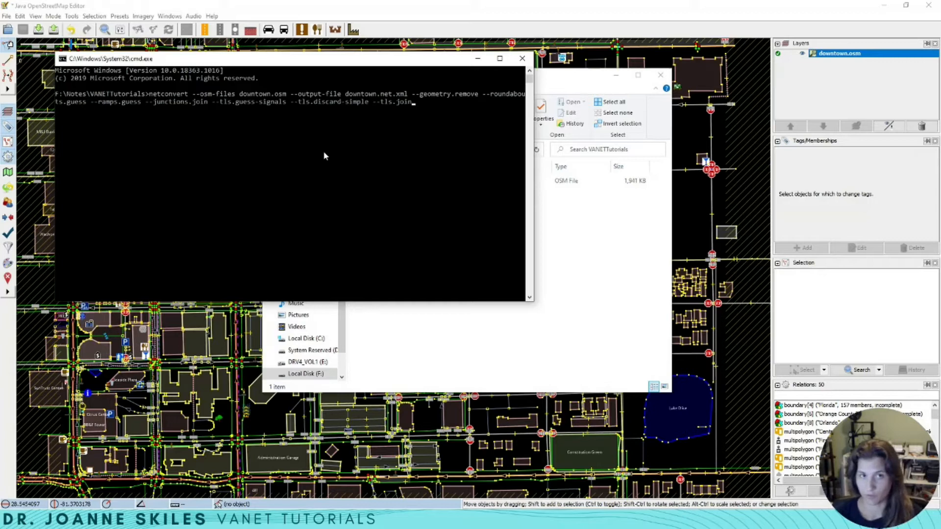
Step: Run netconvert to build downtown.net.xml and view the resulting road network
key("Return")
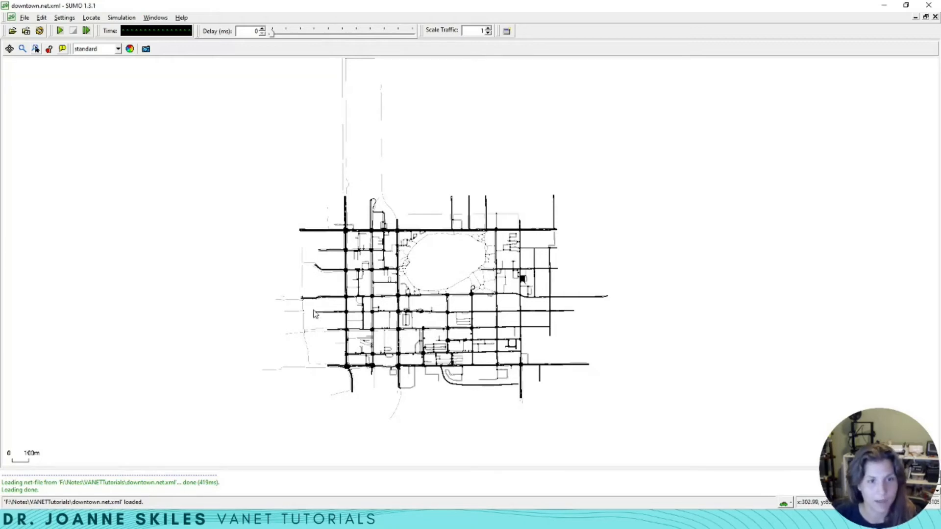
scroll(320, 330, "up", 1)
scroll(335, 342, "up", 1)
scroll(341, 352, "up", 1)
scroll(349, 360, "up", 2)
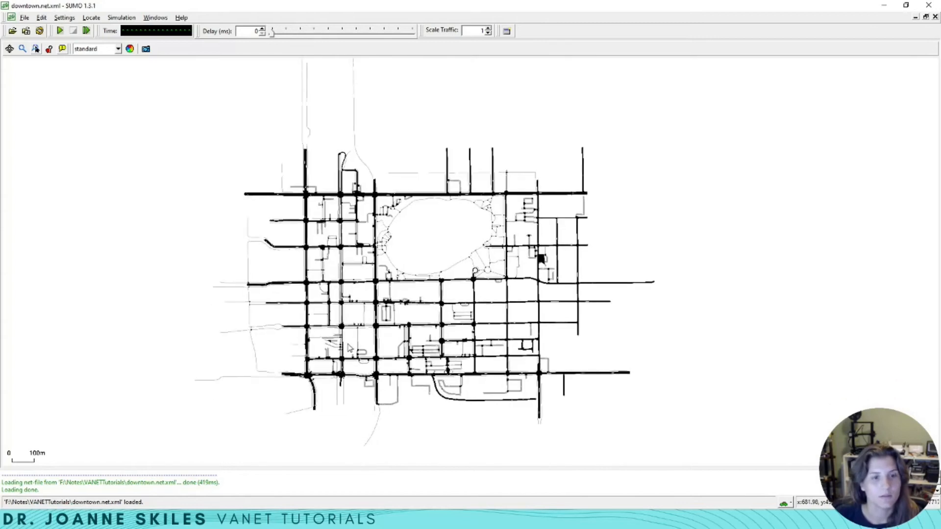
scroll(347, 354, "up", 1)
scroll(348, 357, "up", 1)
scroll(349, 362, "up", 1)
scroll(348, 364, "up", 1)
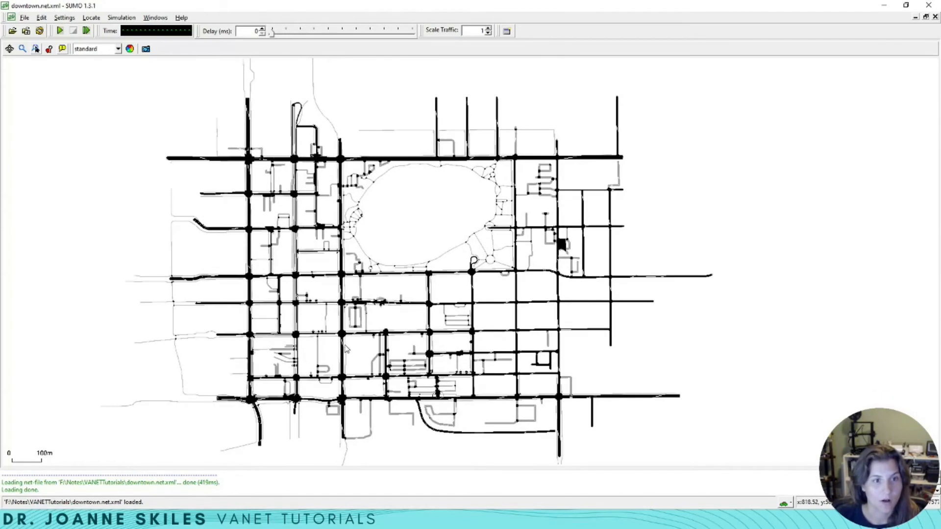
left_click_drag(349, 350, 341, 347)
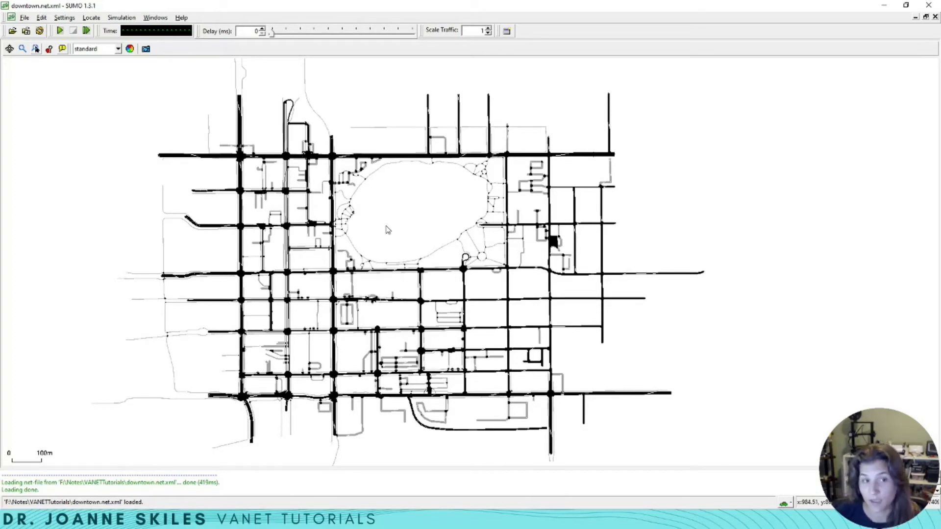
Step: Return to the console and scroll the netconvert warnings through to the Success line
key("alt+Tab")
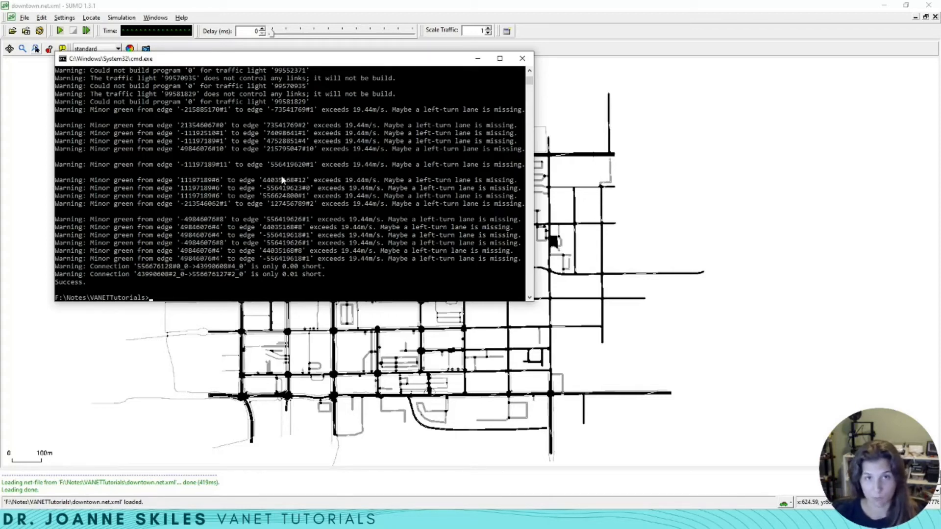
left_click(282, 180)
scroll(281, 184, "up", 5)
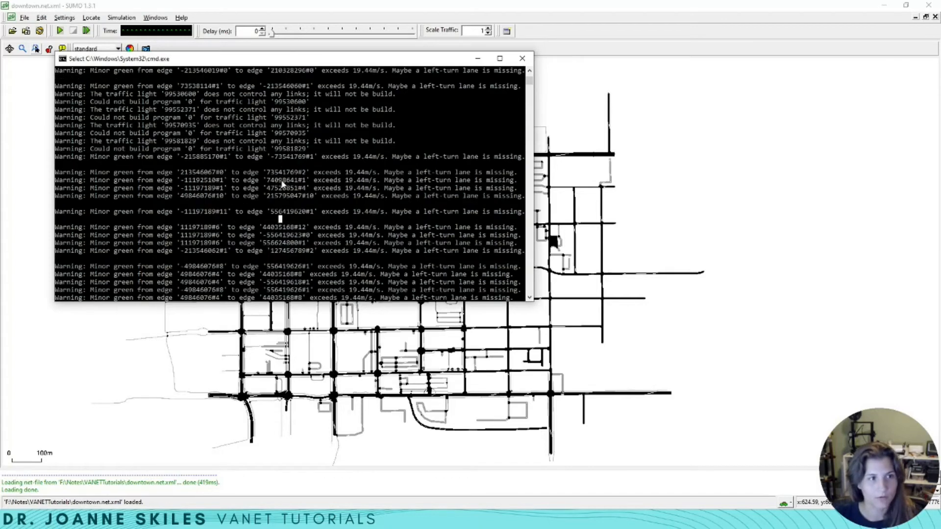
scroll(281, 183, "up", 5)
scroll(281, 191, "up", 3)
scroll(281, 194, "up", 3)
scroll(282, 195, "up", 5)
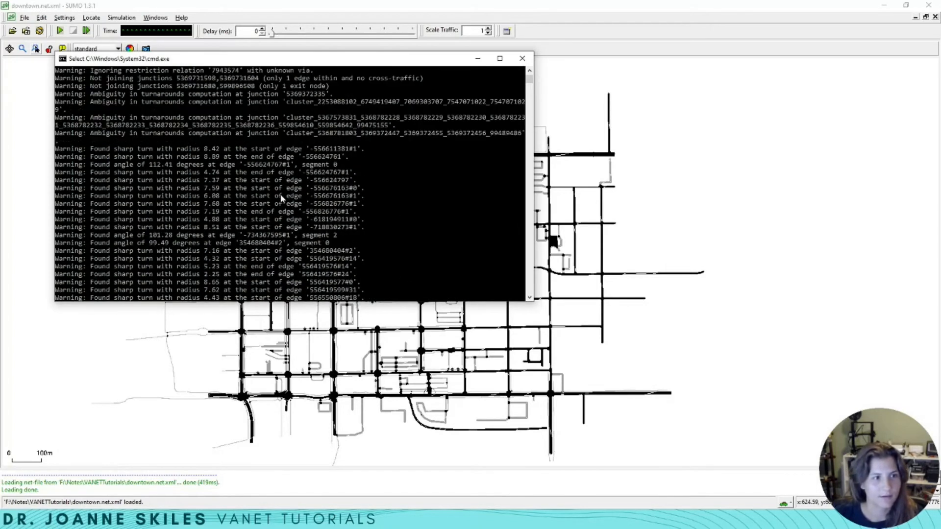
scroll(148, 175, "up", 3)
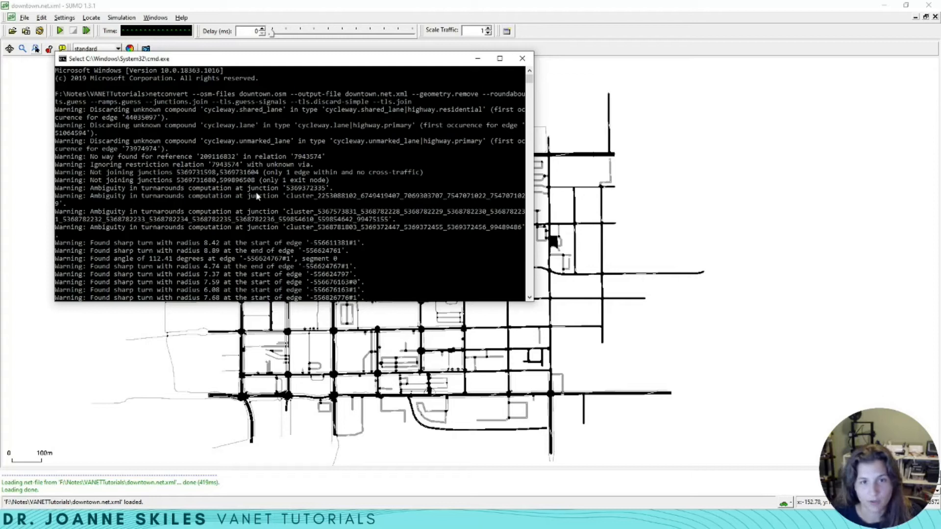
scroll(131, 194, "down", 1)
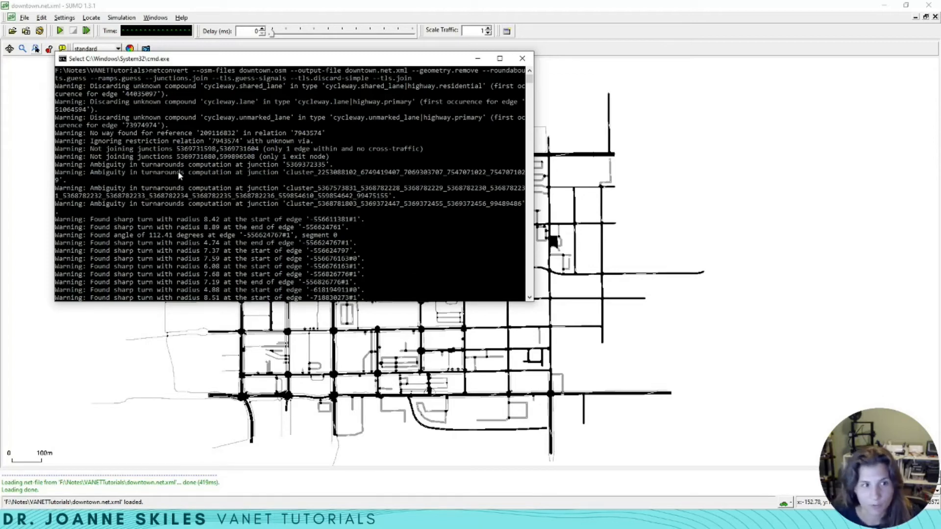
scroll(194, 207, "down", 1)
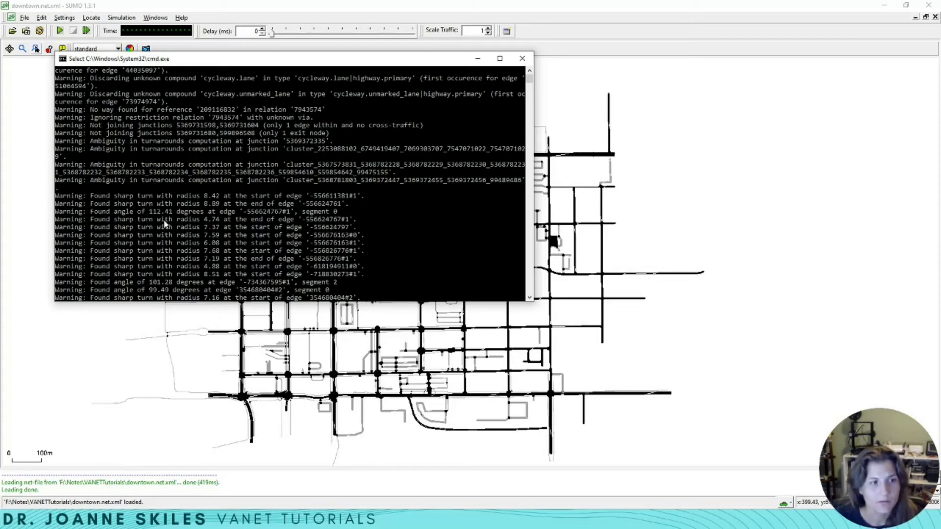
scroll(165, 222, "down", 1)
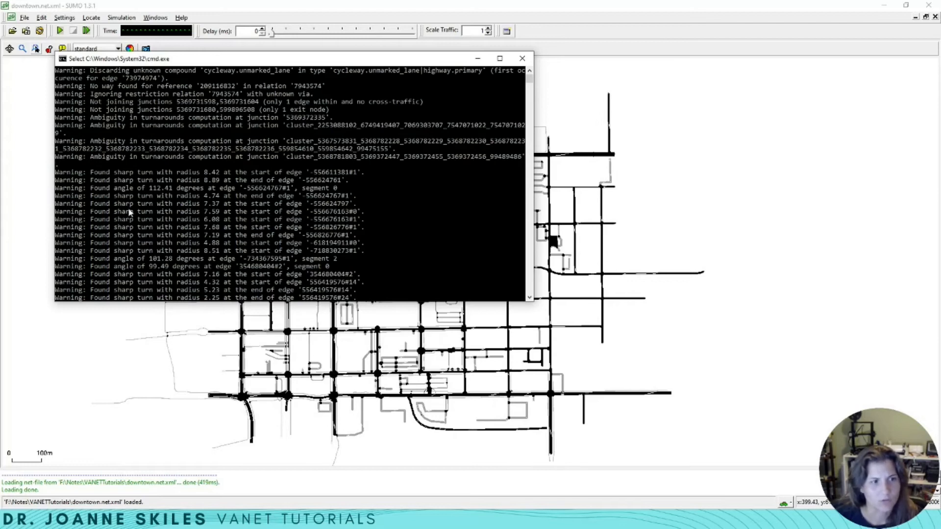
scroll(132, 221, "down", 1)
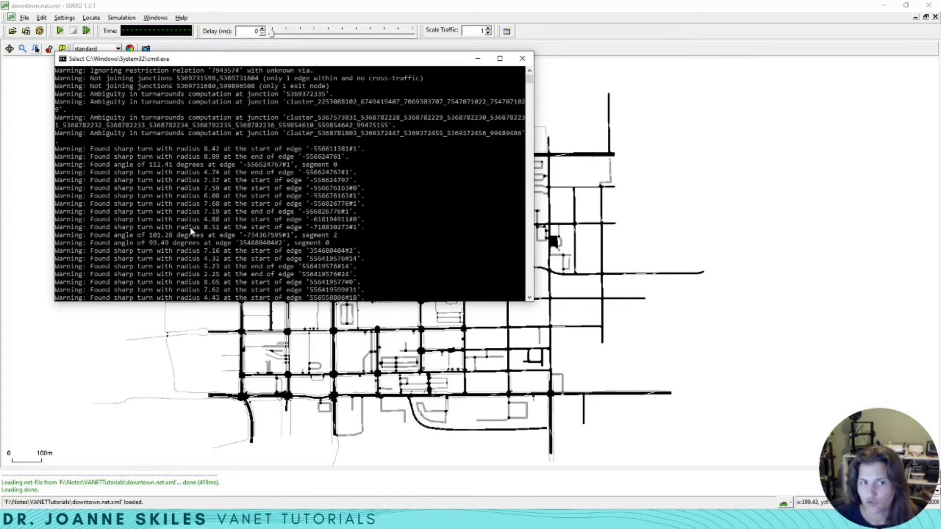
scroll(203, 210, "down", 1)
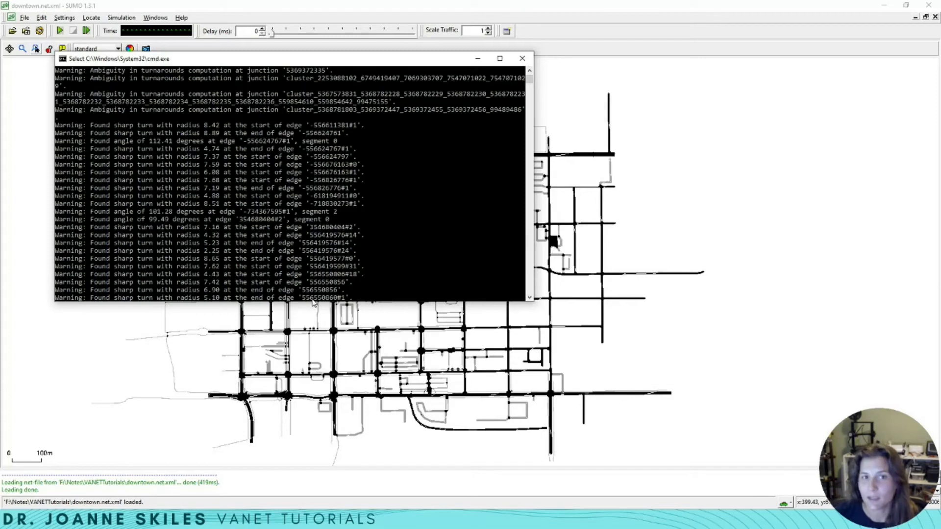
scroll(294, 235, "down", 4)
scroll(272, 243, "down", 3)
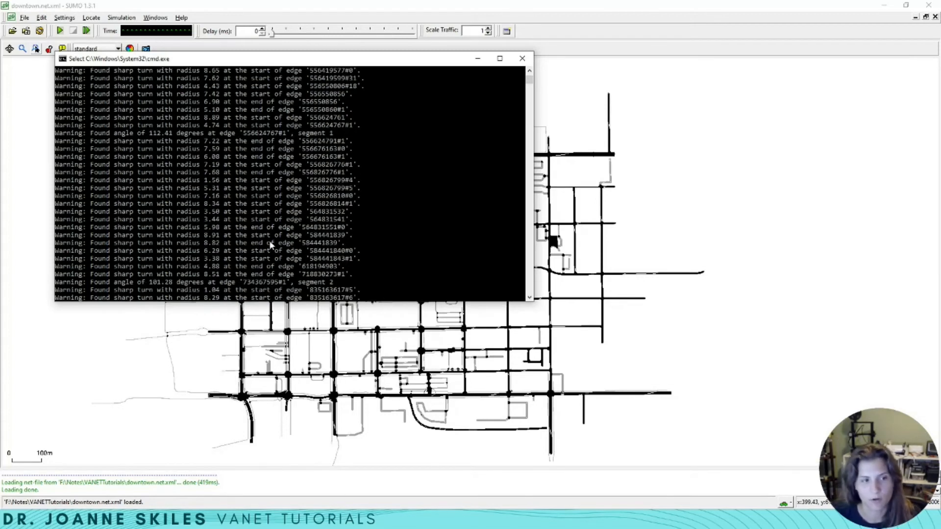
scroll(272, 242, "down", 5)
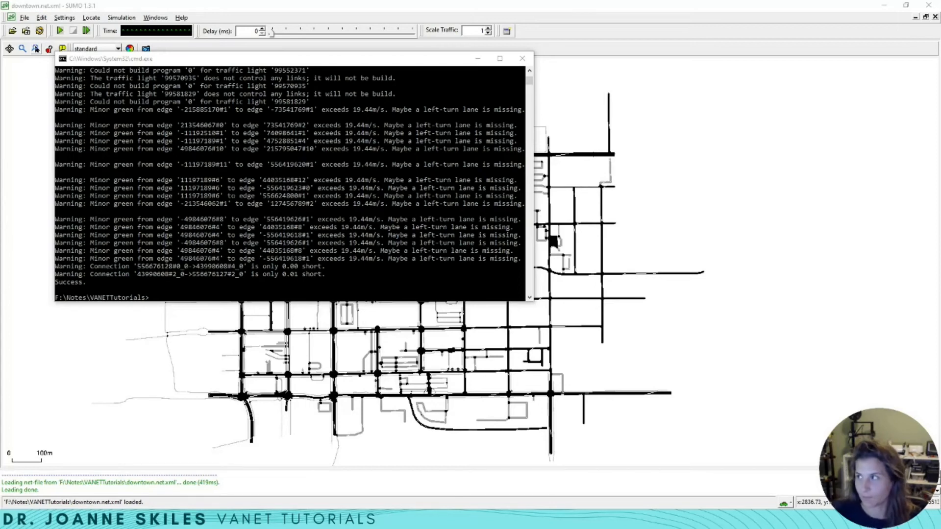
Step: Run randomTrips.py -n downtown.net.xml -e 1000 -o downtown.trips.xml
left_click(441, 297)
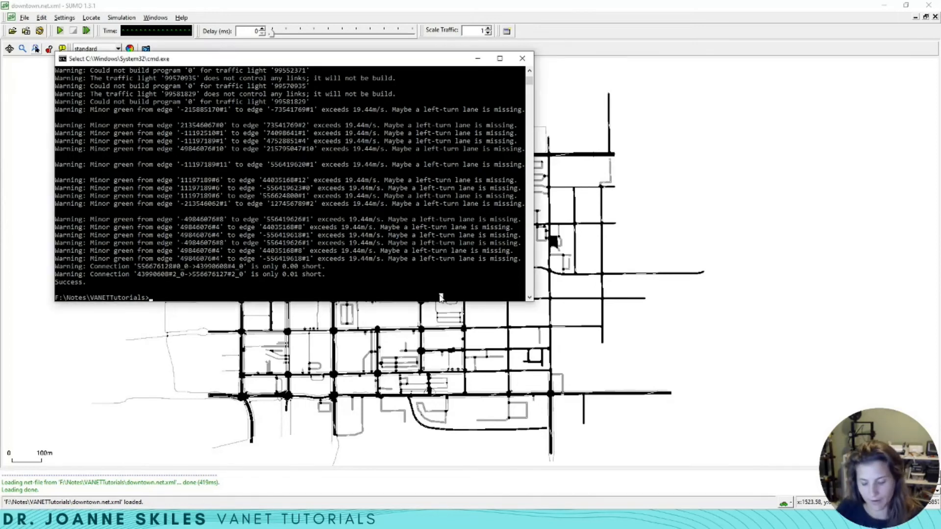
type("random")
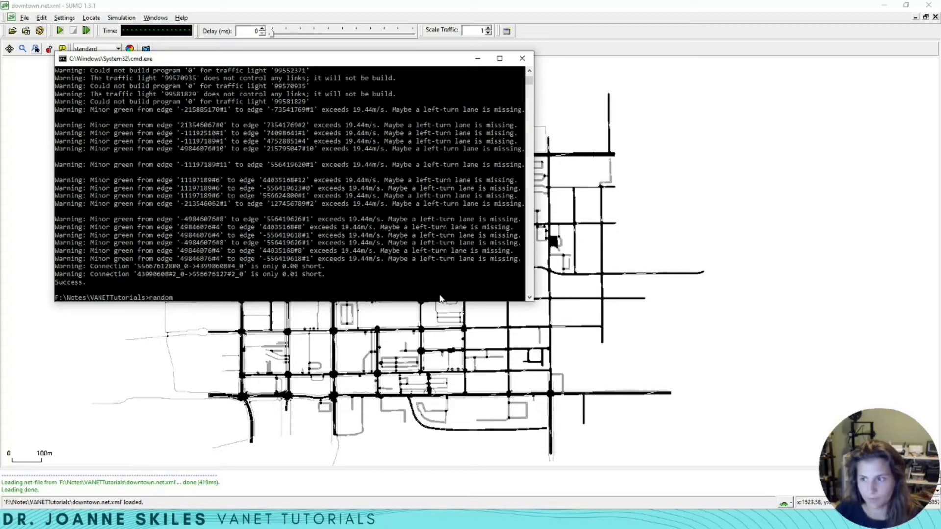
type("Trips.py -n")
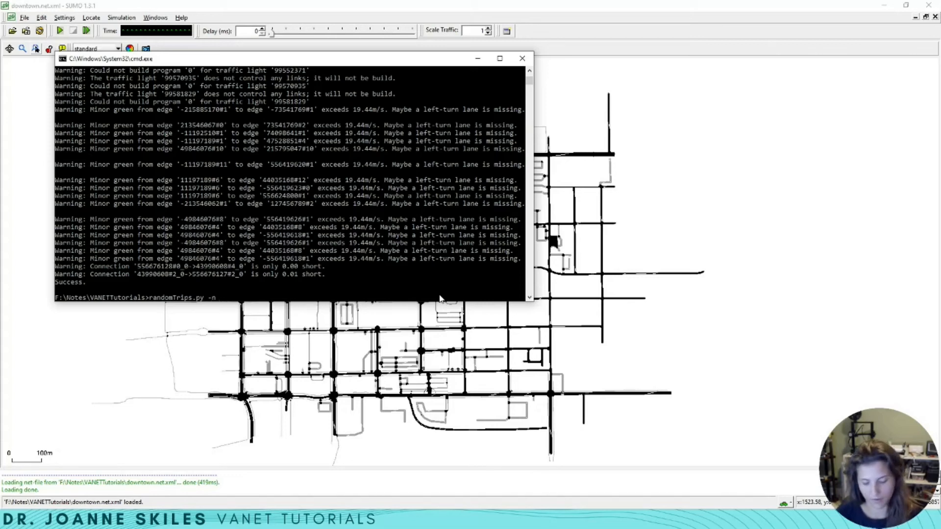
type(" downtown.")
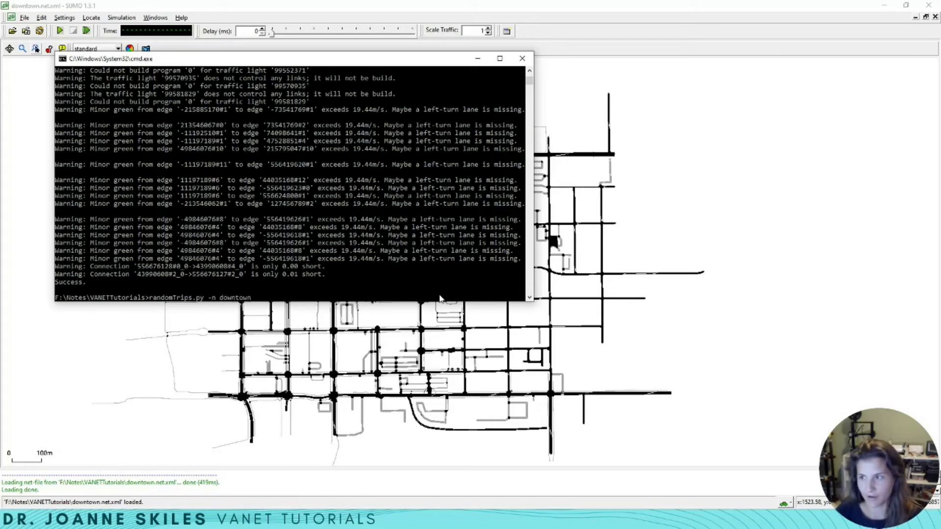
type("net")
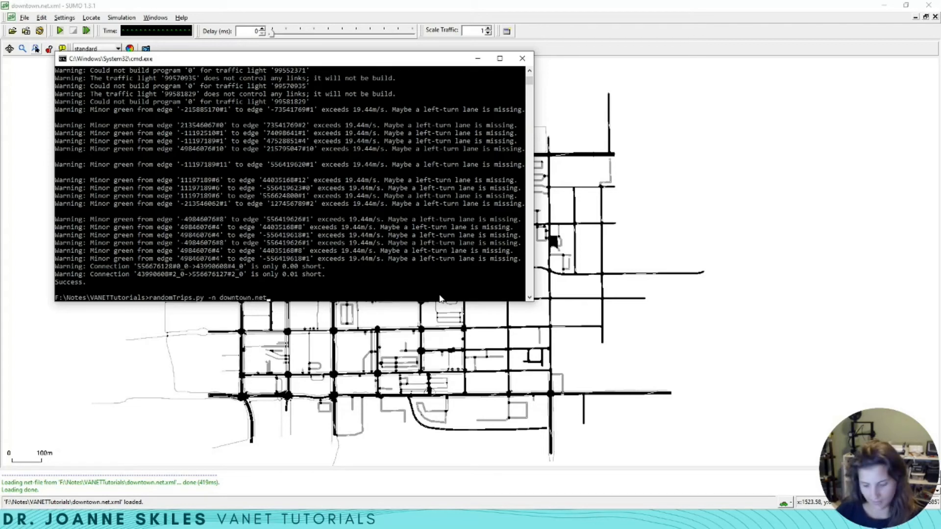
type(".xml -e ")
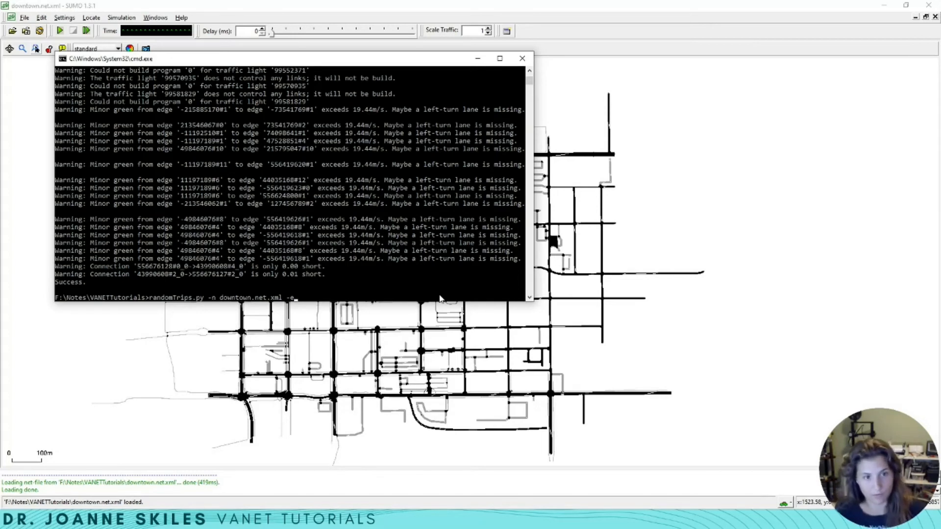
type("100")
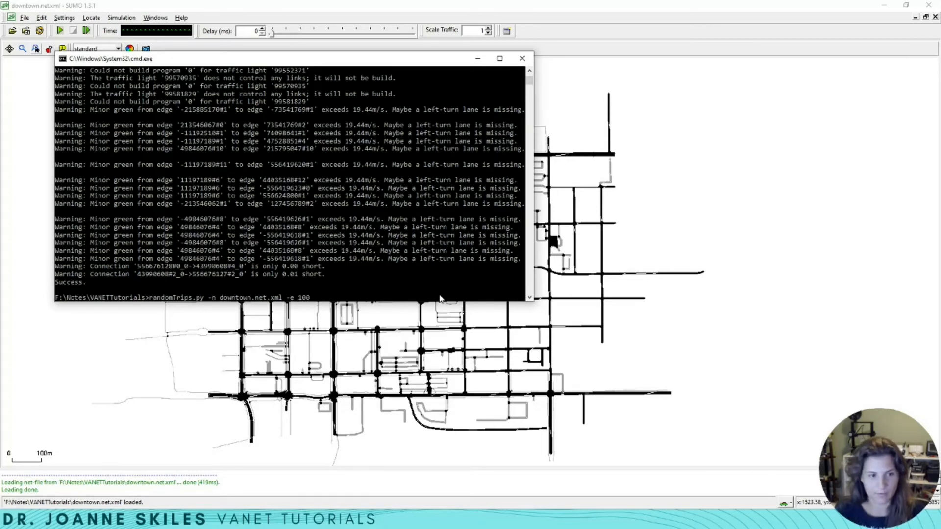
type("0 ")
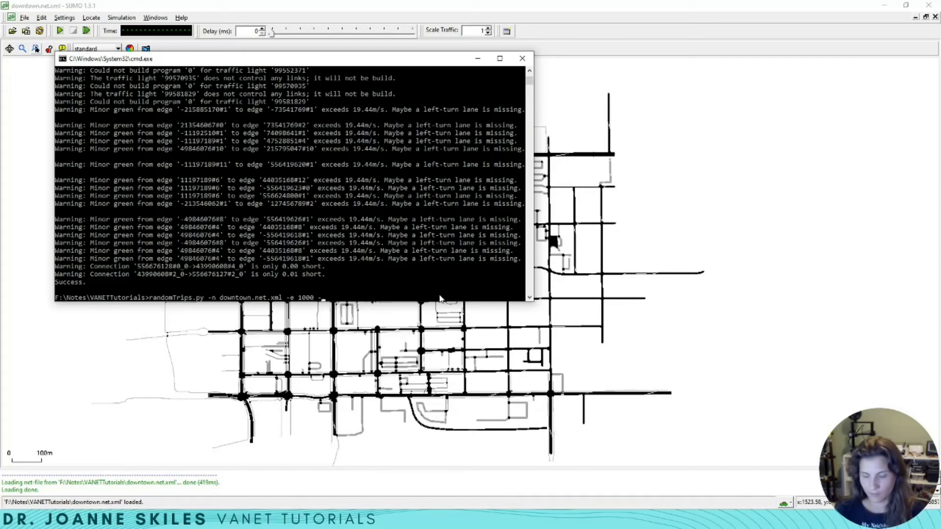
type("-o ")
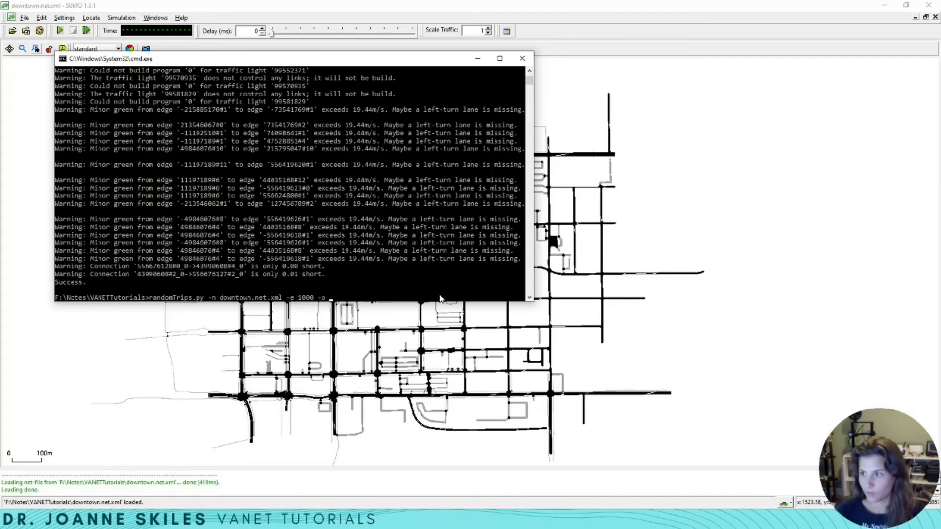
type("down")
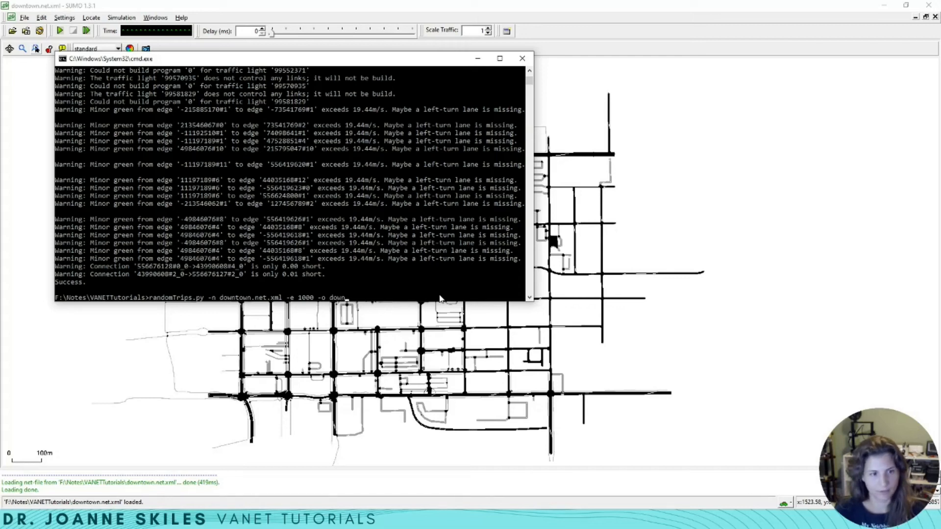
type("town")
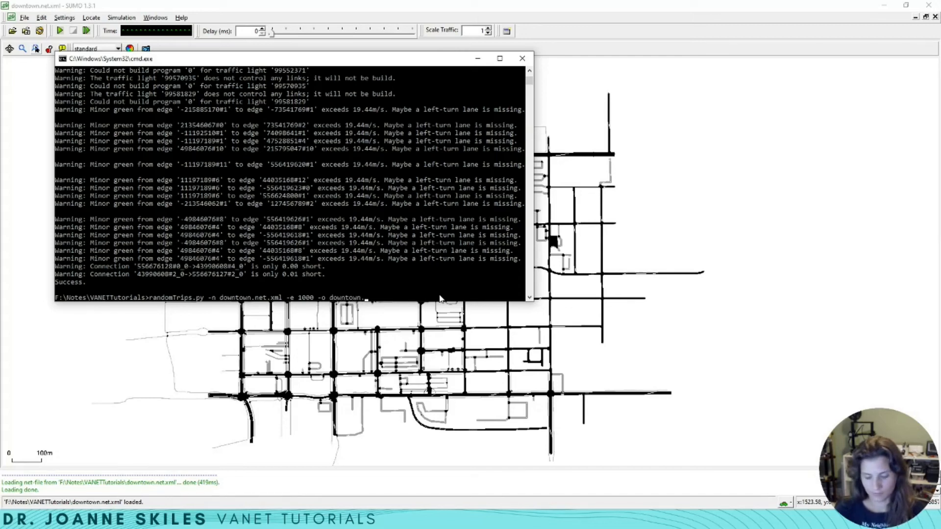
type(".trips")
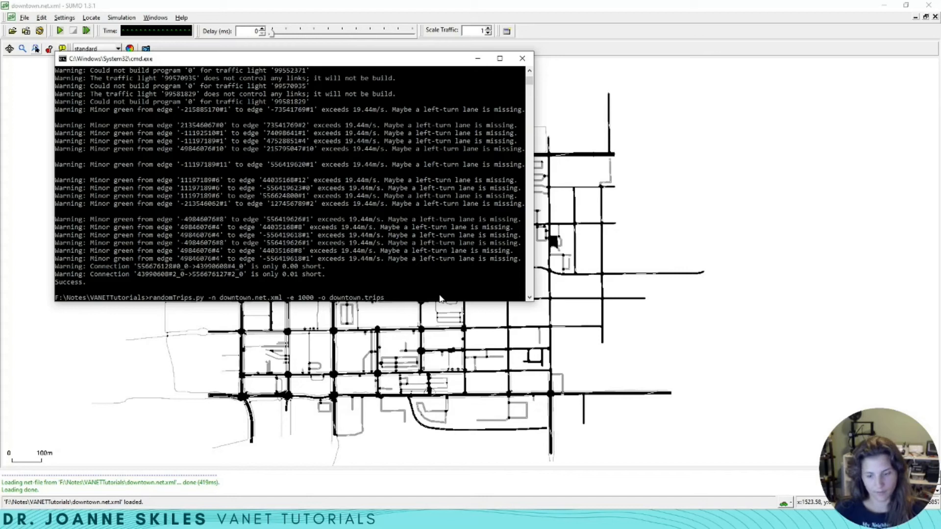
type(".xml")
key("Return")
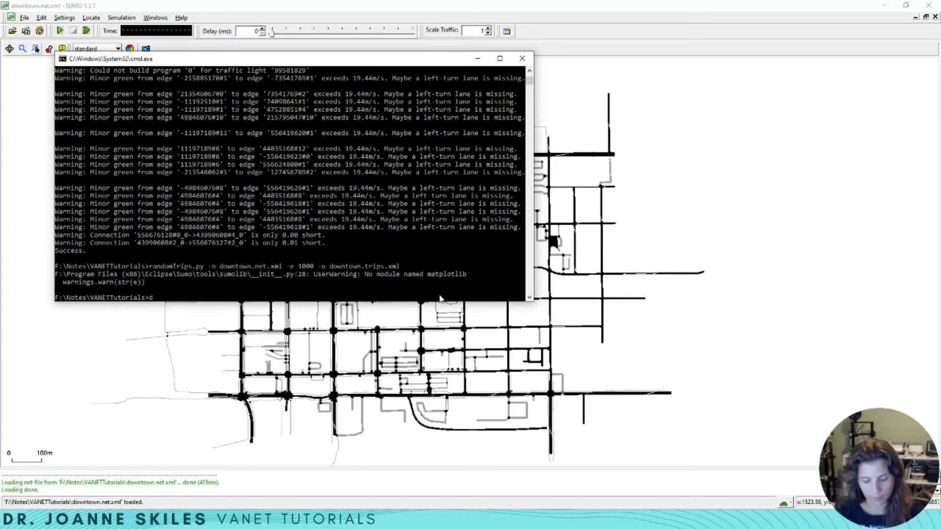
type("duarouter ")
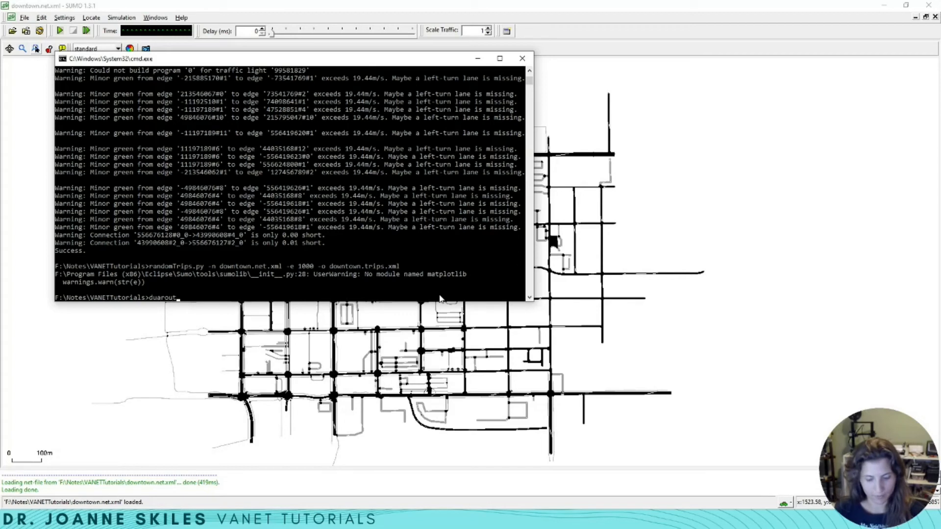
type("-")
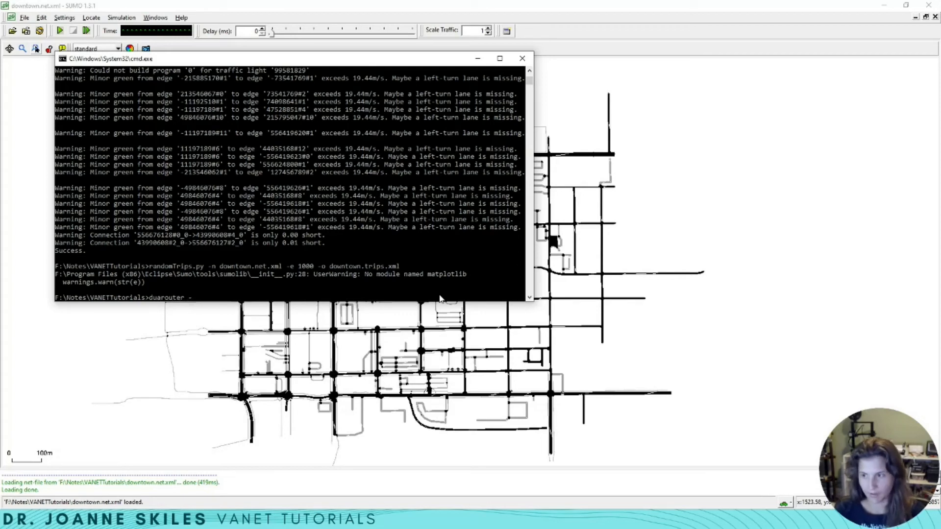
type("n downto")
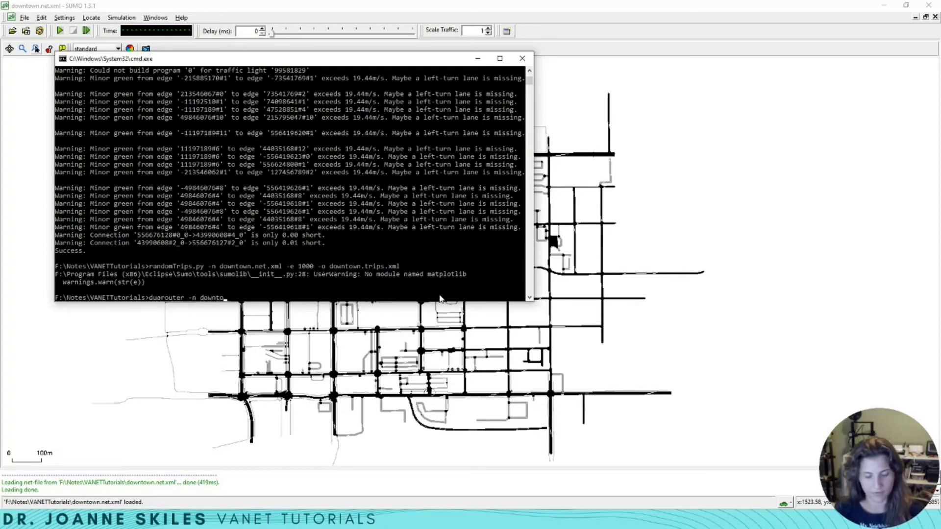
type("wn.ne")
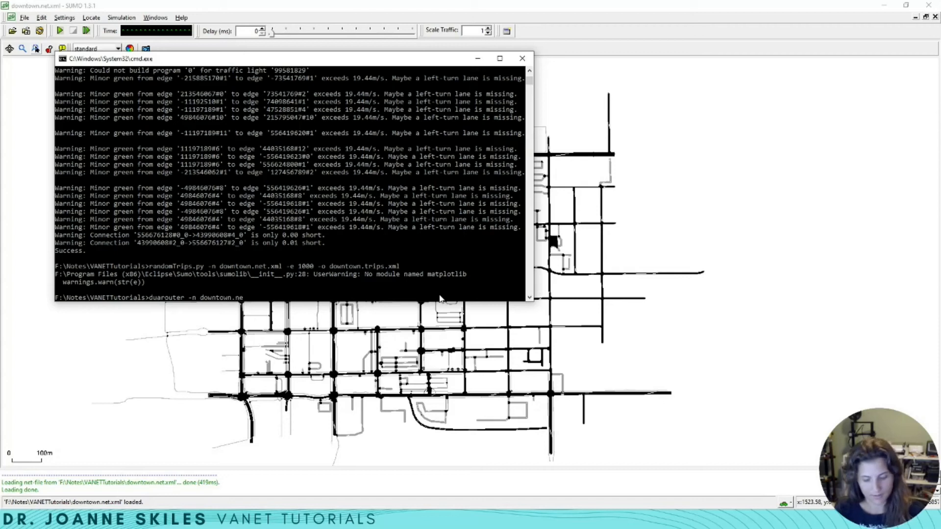
type("t.xml --ro")
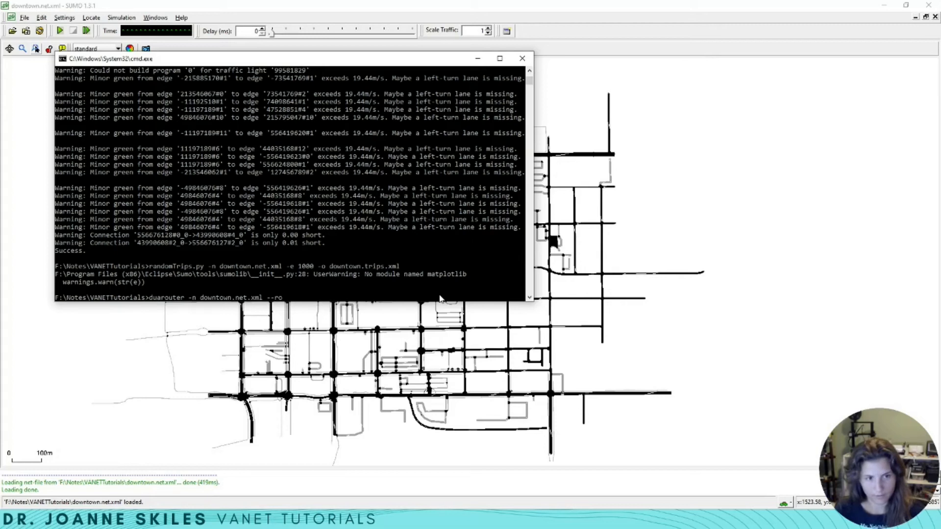
type("ute")
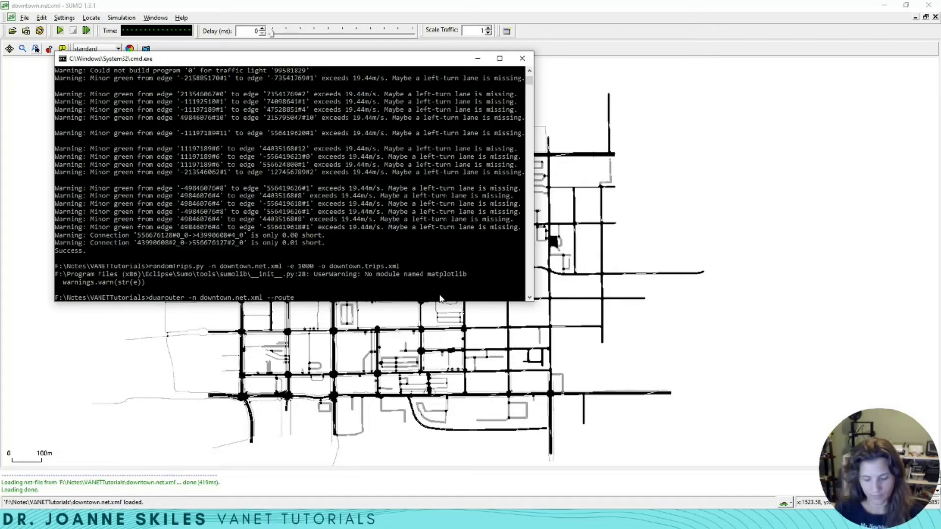
type("-files")
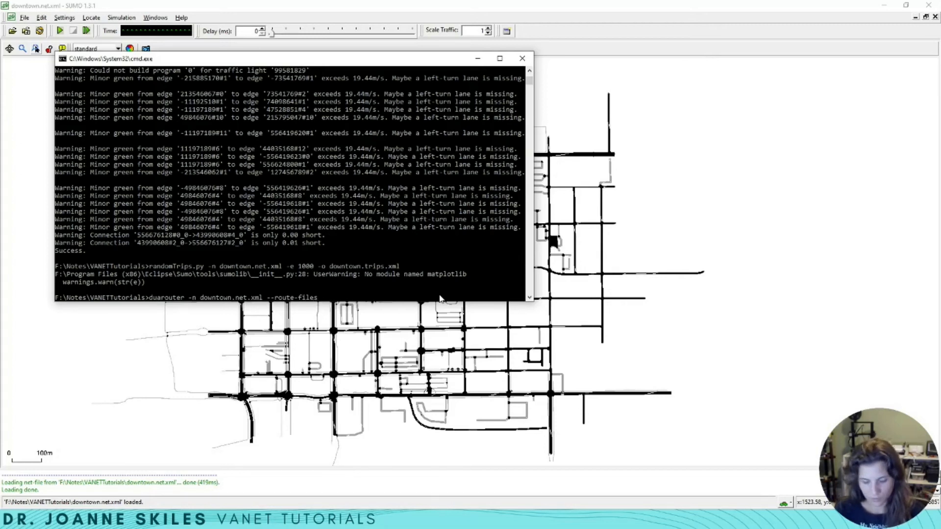
type(" down")
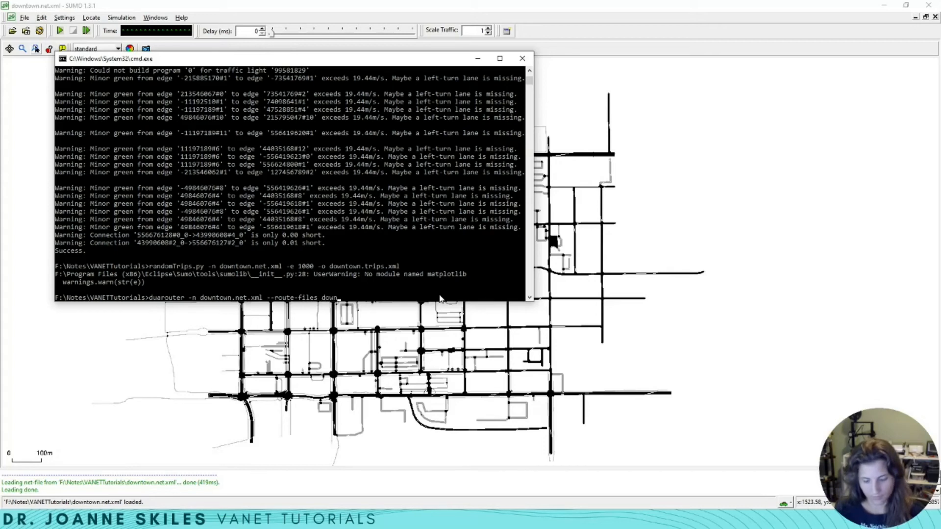
type("town.tri")
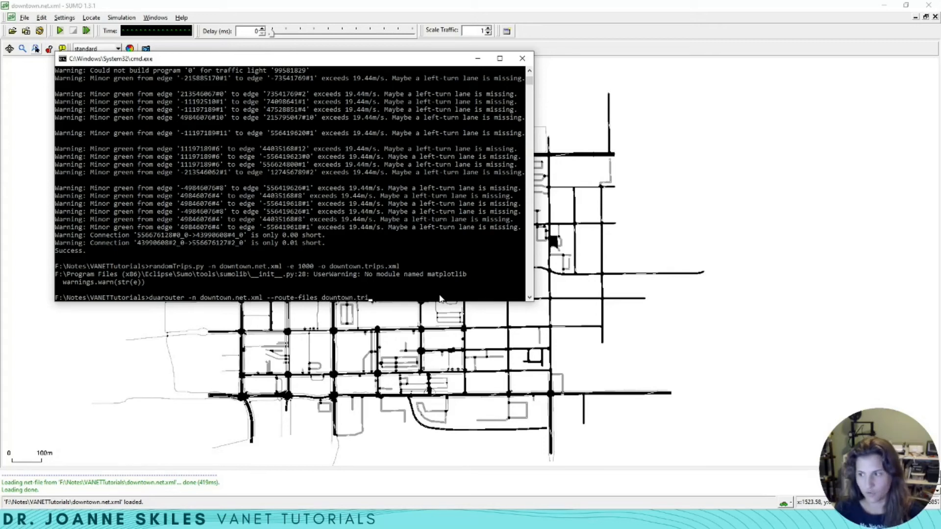
type("ps.xml -")
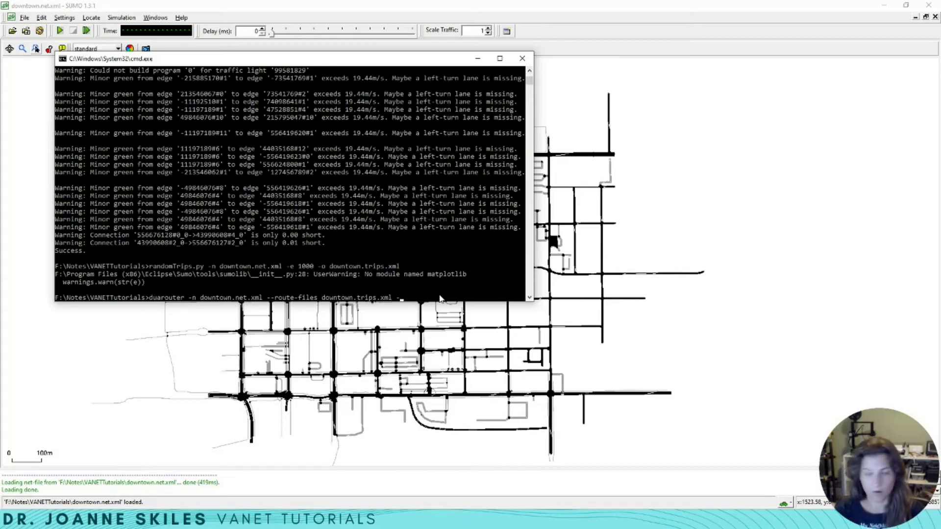
type("o do")
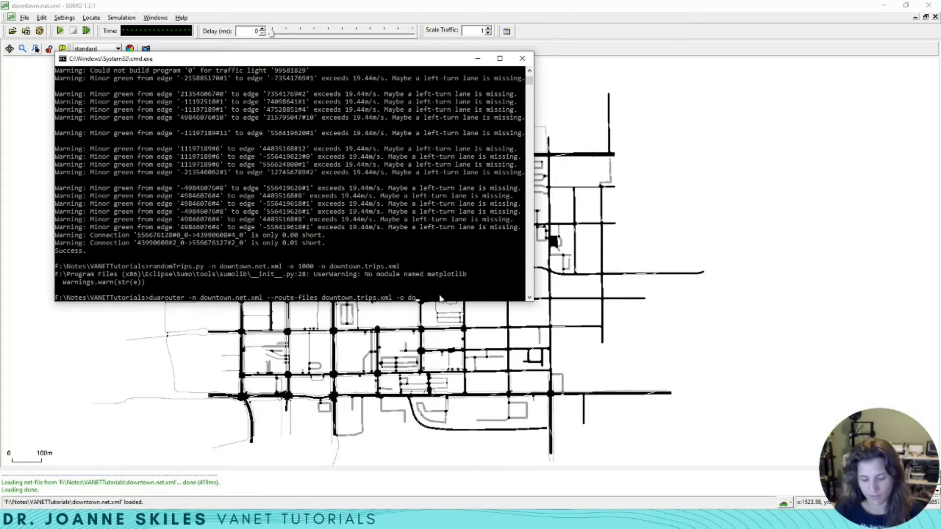
type("wntown")
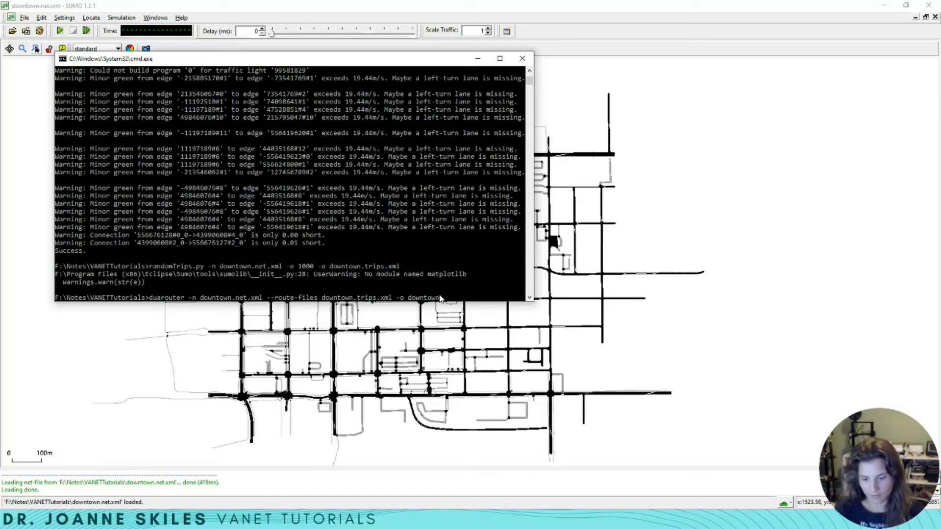
type(".rou")
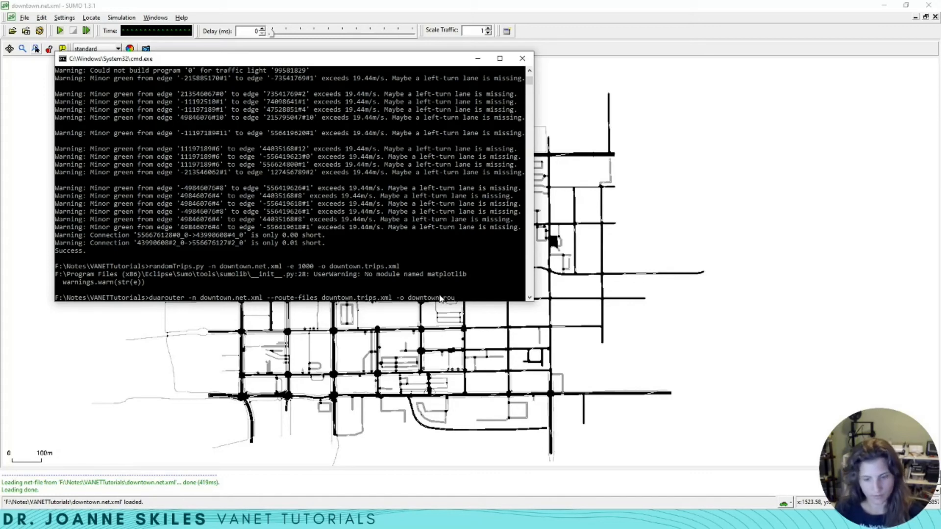
type(".xml")
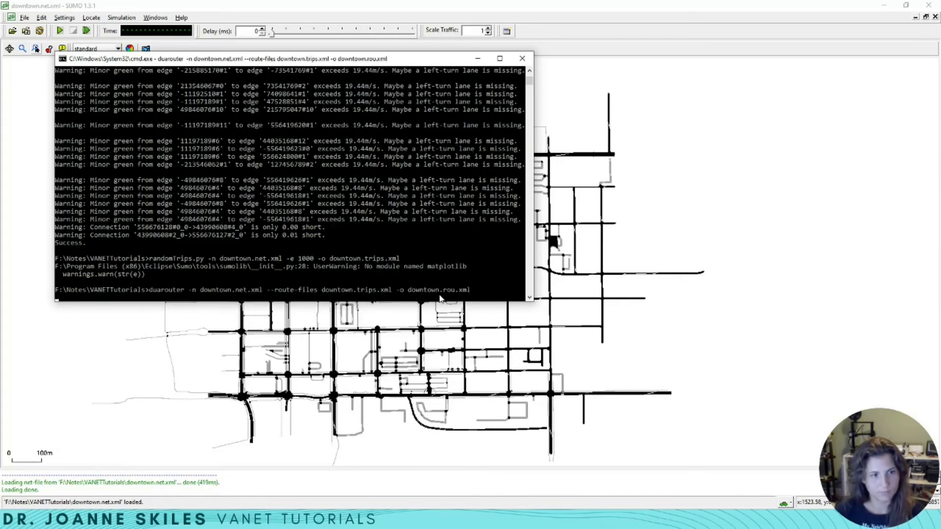
Step: Rerun duarouter with --ignore-errors so downtown.rou.xml is produced despite unreachable-route warnings
key("Return")
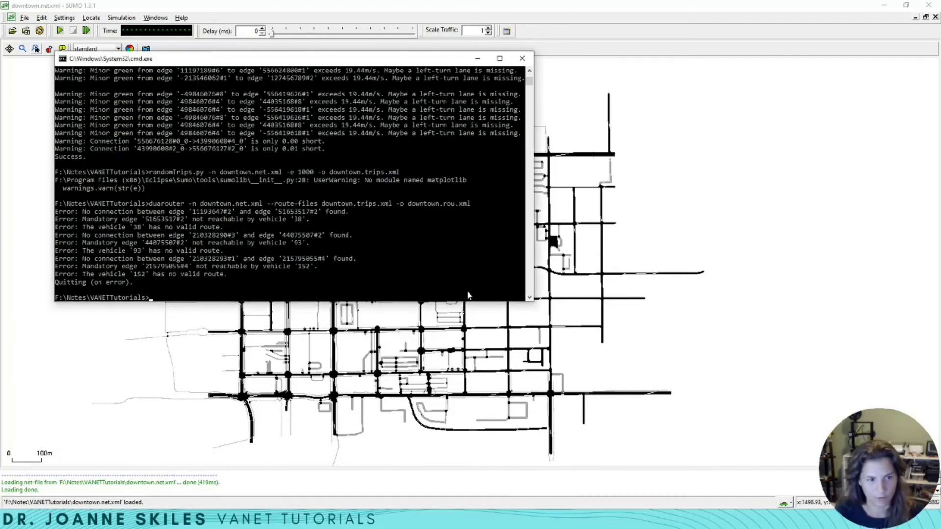
key("Up")
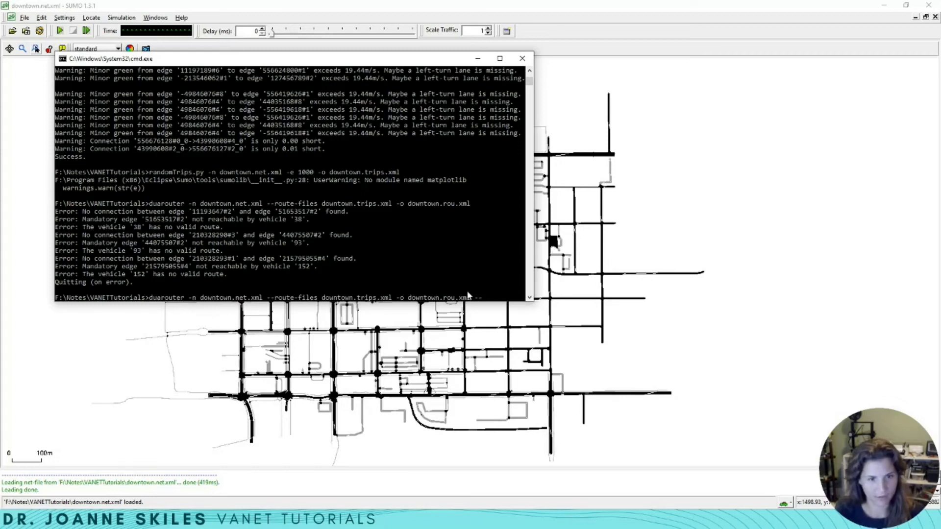
type("ignore-")
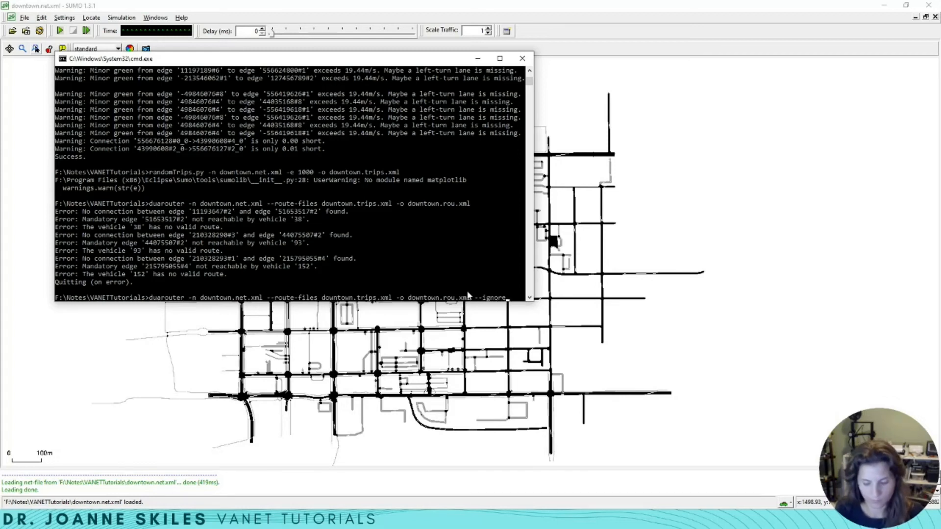
type("errors")
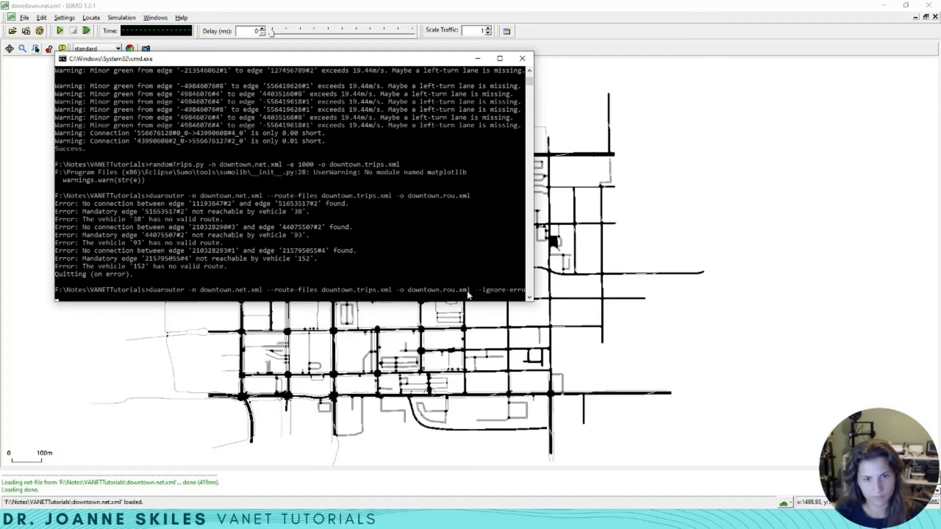
key("Return")
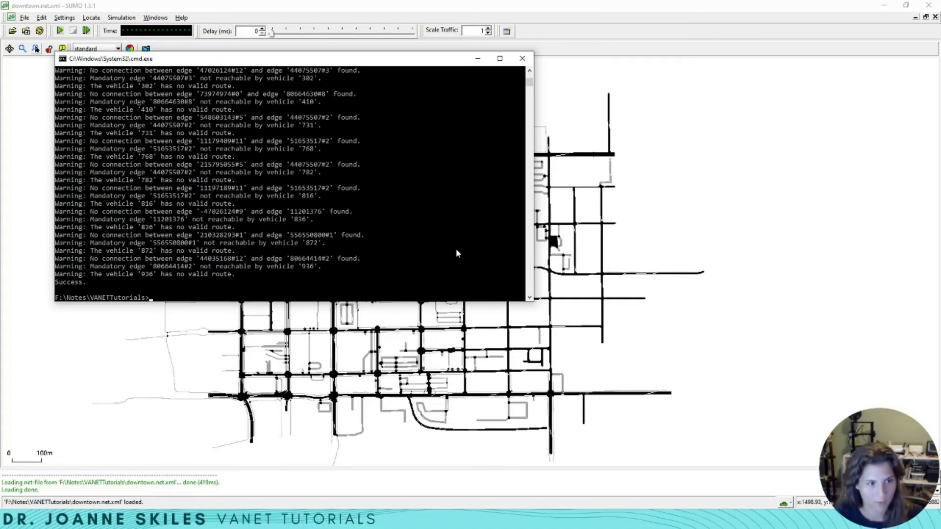
scroll(456, 248, "up", 10)
scroll(316, 184, "down", 5)
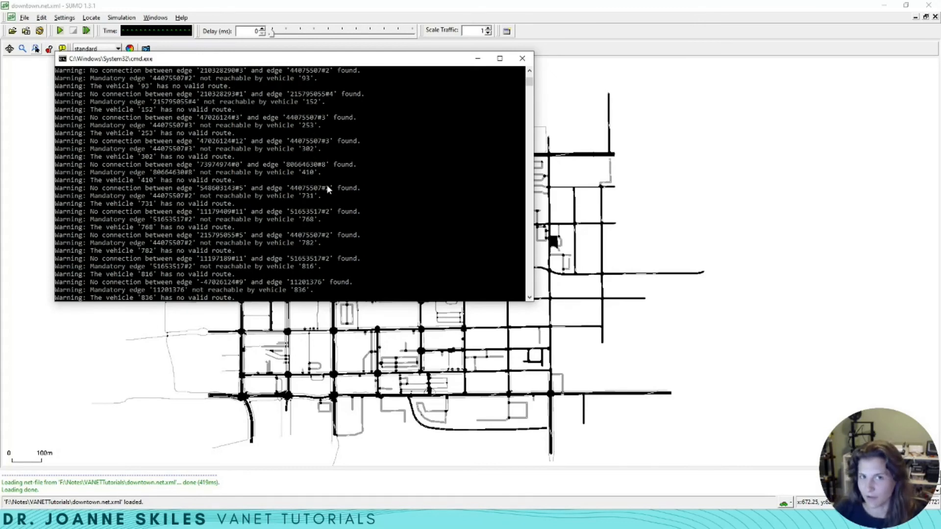
scroll(327, 184, "up", 3)
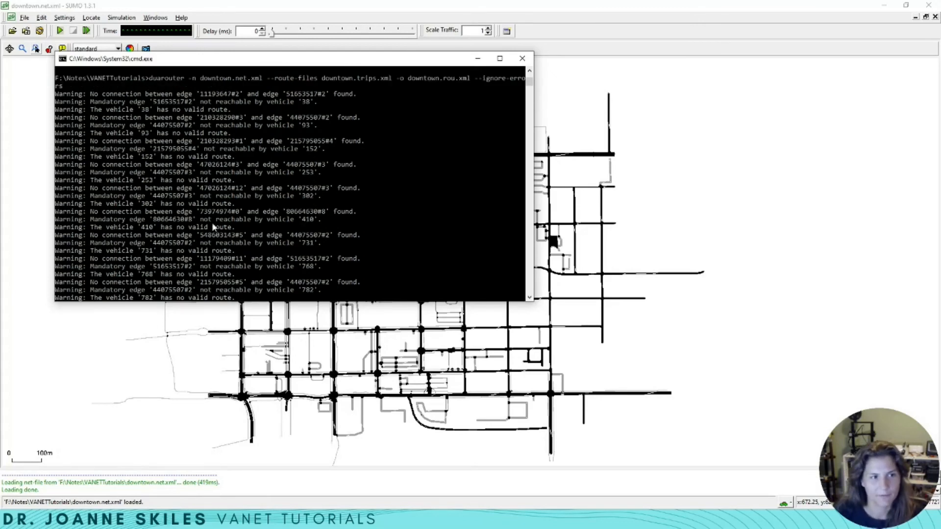
scroll(212, 222, "down", 5)
scroll(225, 212, "down", 3)
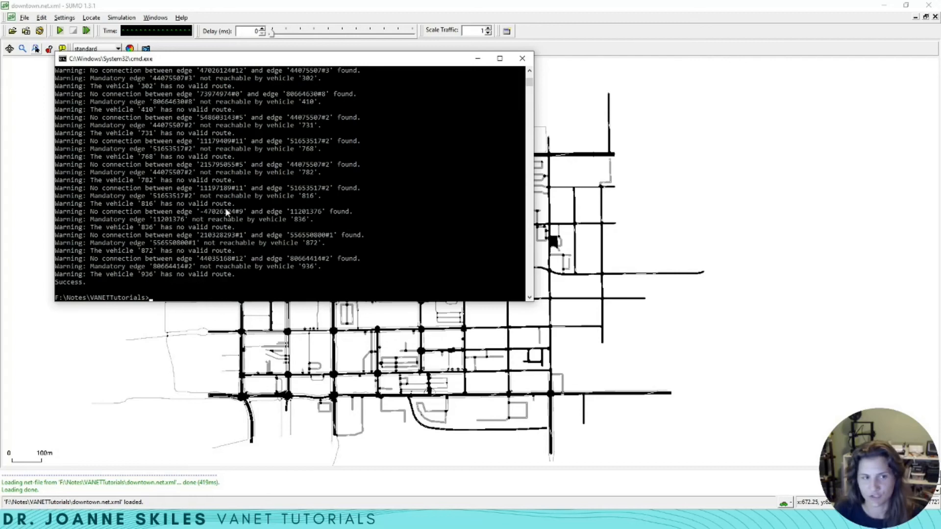
left_click(559, 397)
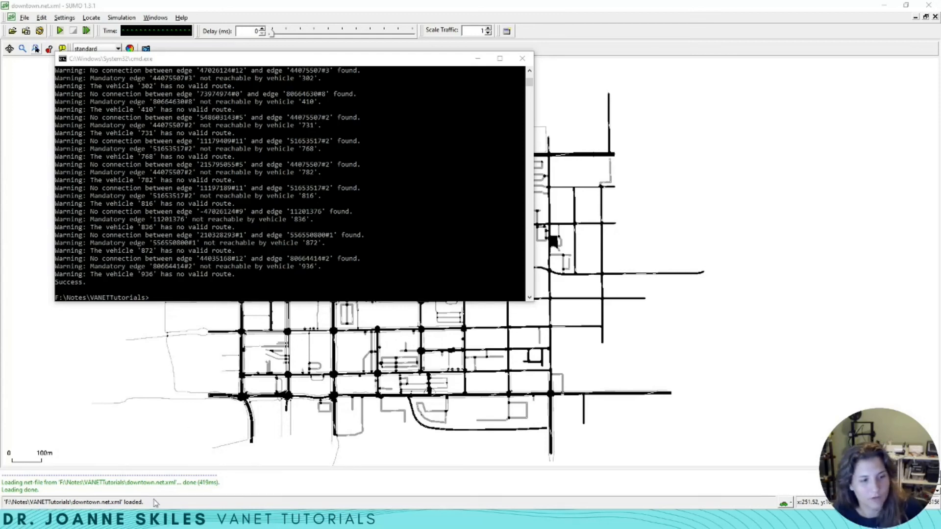
Step: Create a new text document in the VANETTutorials folder for downtown.sumo.cfg
left_click(85, 470)
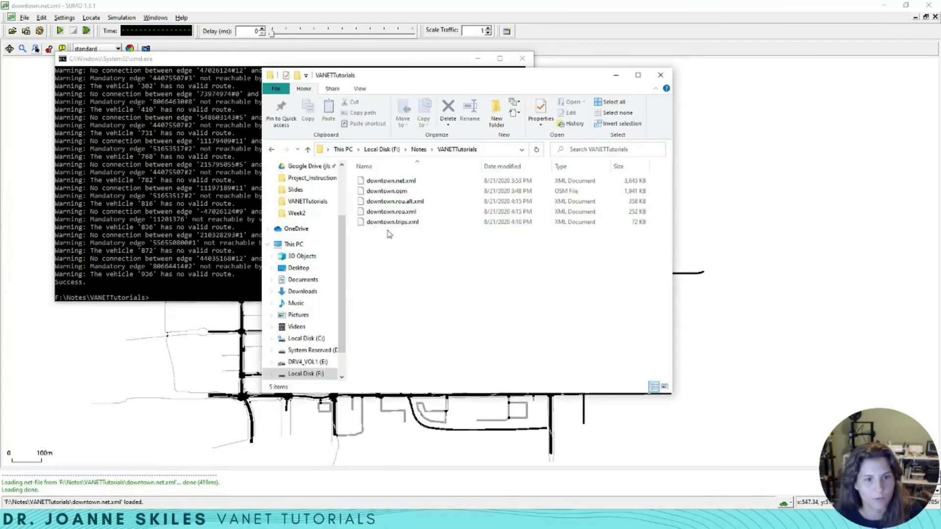
right_click(421, 276)
mouse_move(250, 433)
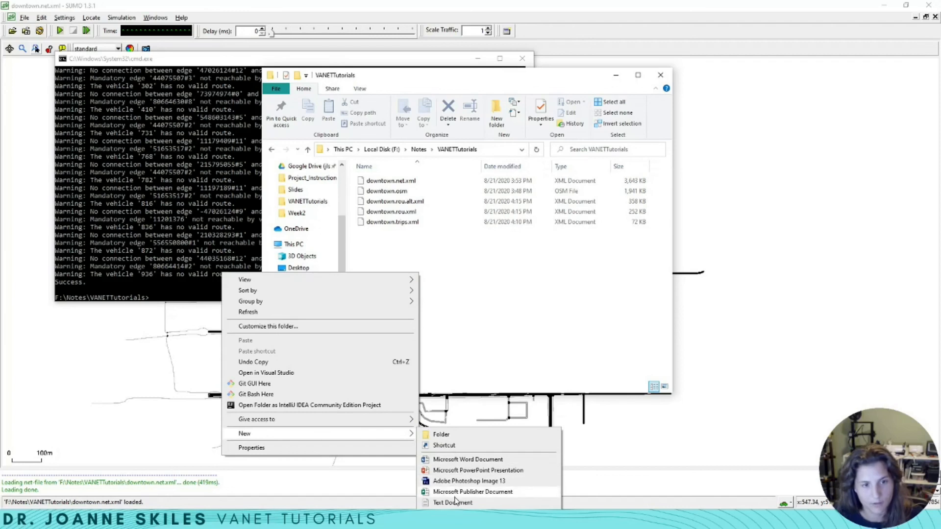
left_click(454, 502)
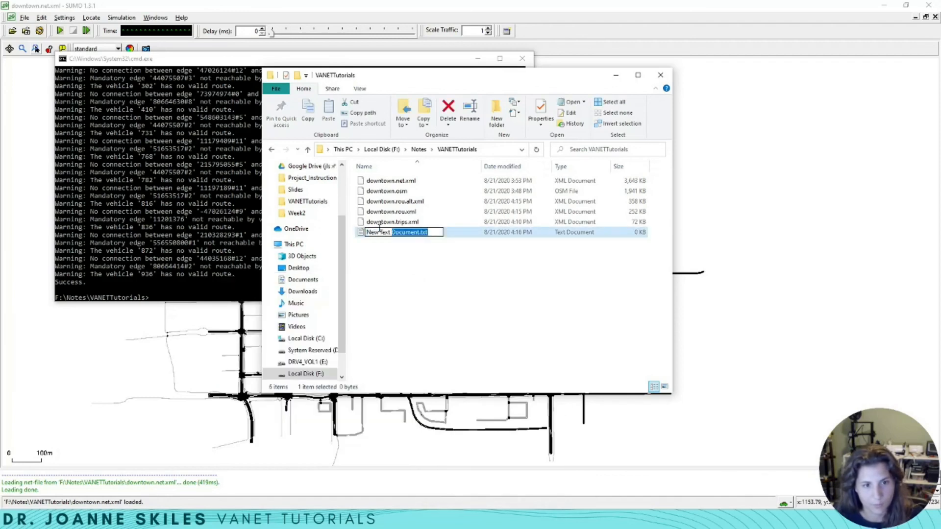
type("downtown")
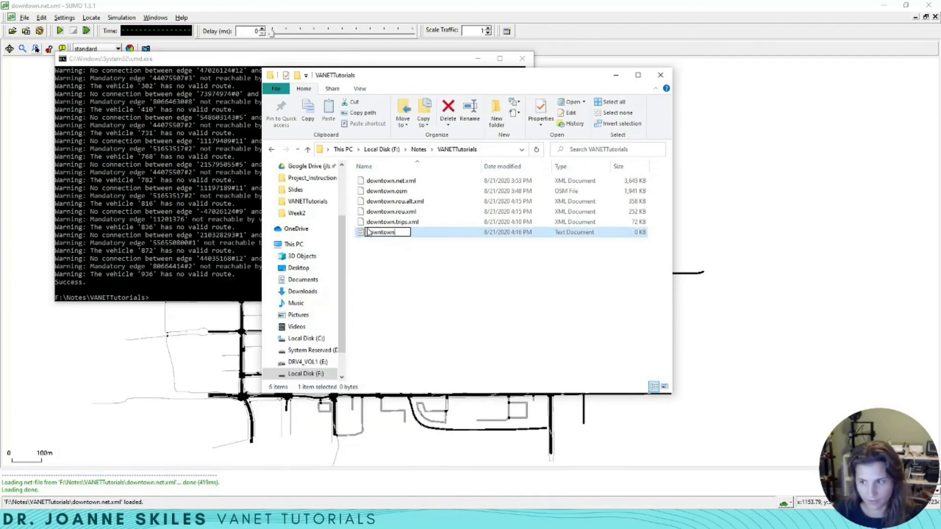
type("sumo.cfg")
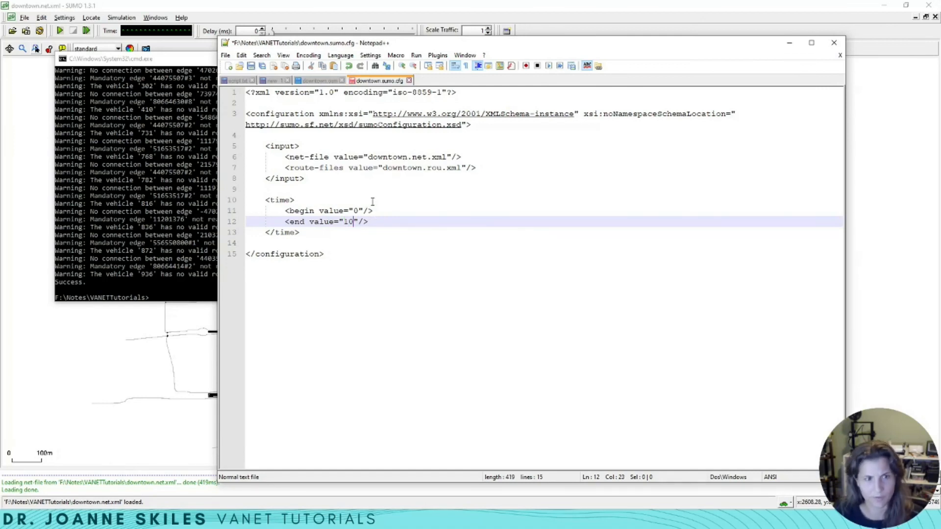
type("1000")
Step: Finish the config with end time 1000 and return to the SUMO window
left_click(373, 201)
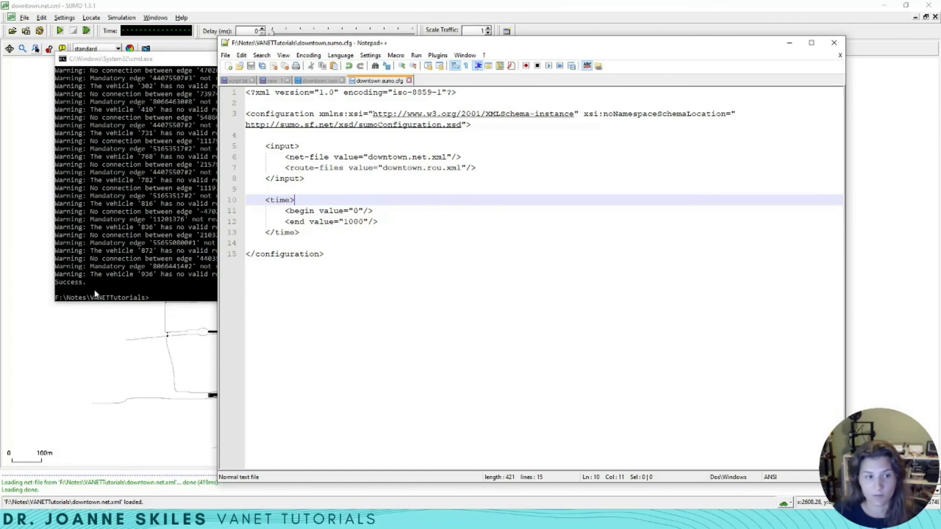
left_click(99, 329)
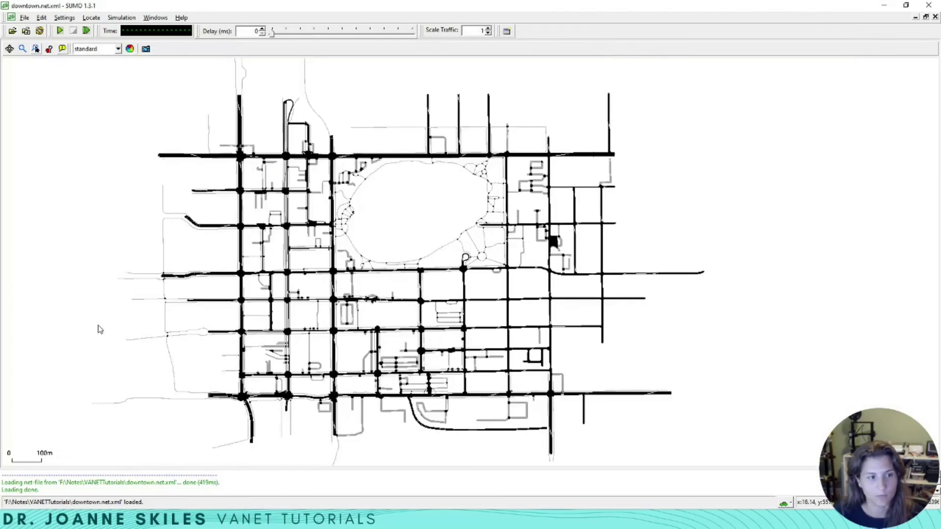
Step: Load downtown.sumo.cfg as the simulation and centre the view on the oval loop
left_click(13, 31)
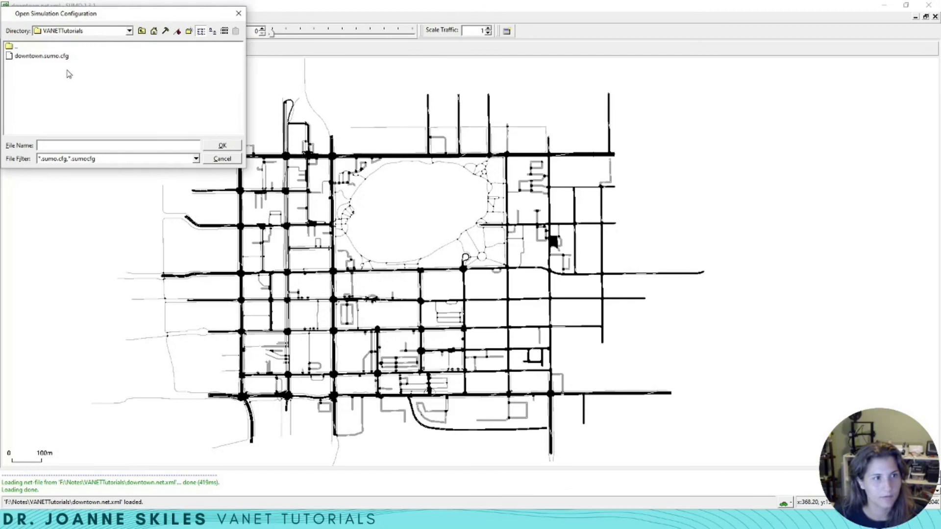
double_click(57, 56)
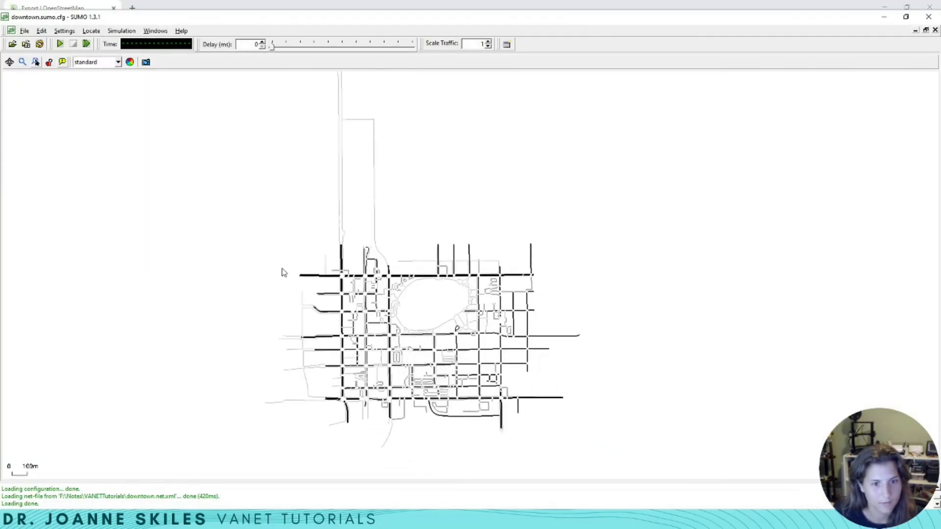
scroll(282, 272, "up", 2)
scroll(294, 265, "up", 2)
scroll(316, 257, "up", 2)
scroll(338, 248, "up", 2)
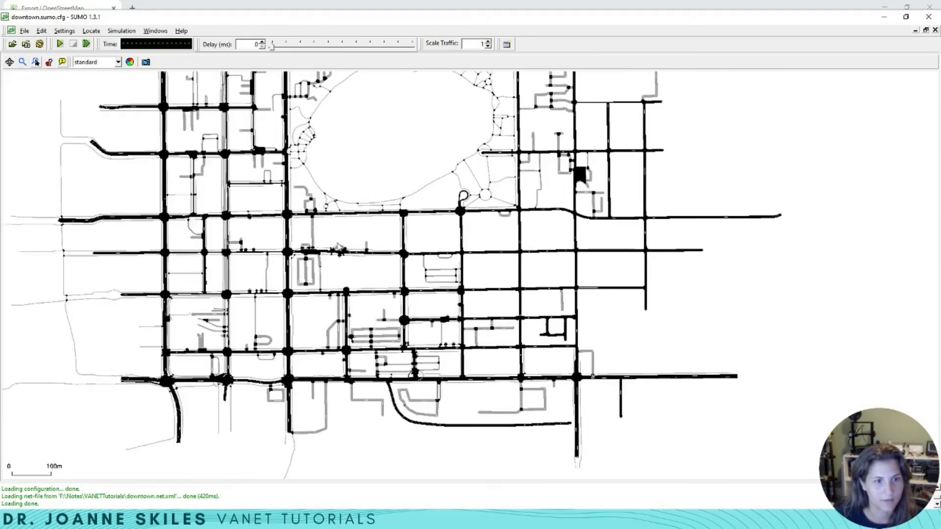
scroll(338, 247, "up", 2)
scroll(338, 247, "up", 2)
left_click_drag(339, 247, 394, 391)
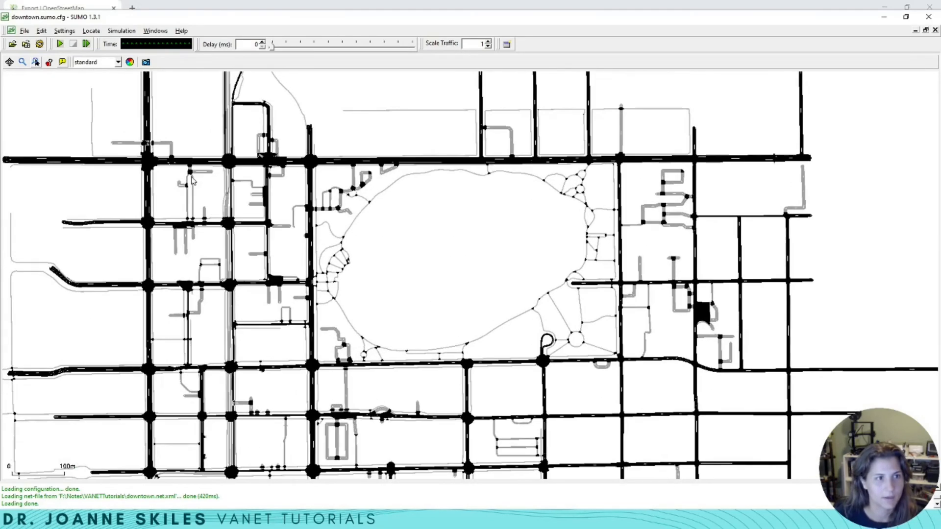
Step: Run the simulation to step 1000, keep files open at the end prompt, and view the upper-left intersection
left_click(60, 44)
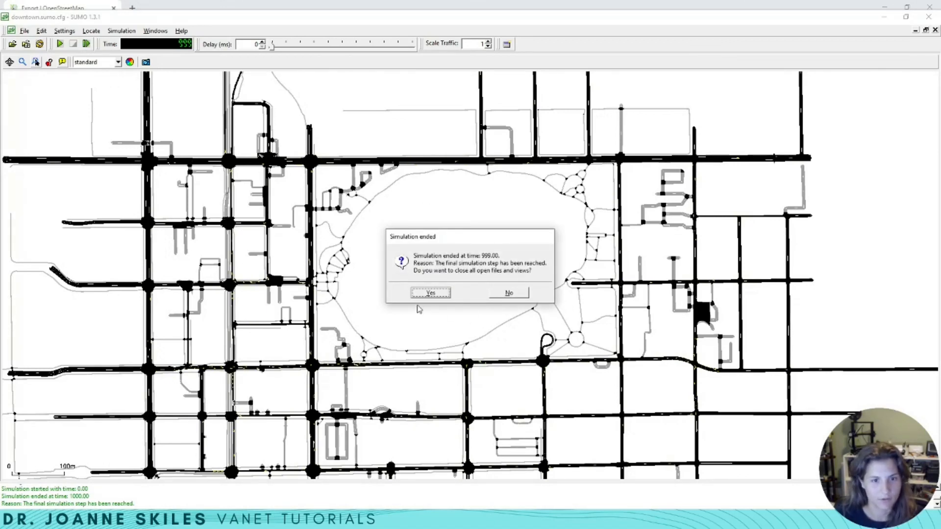
left_click(507, 295)
scroll(213, 196, "up", 3)
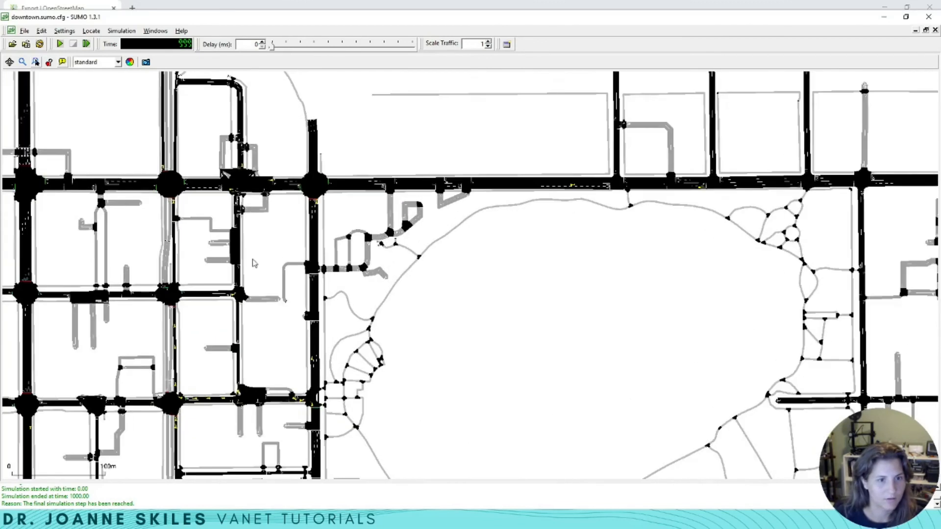
scroll(212, 196, "up", 3)
scroll(212, 196, "up", 2)
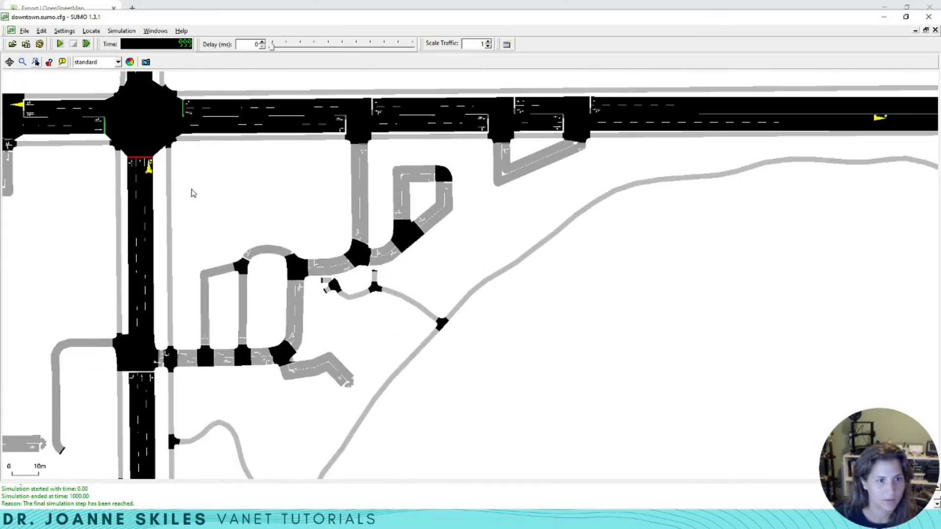
scroll(184, 221, "up", 2)
scroll(156, 234, "down", 2)
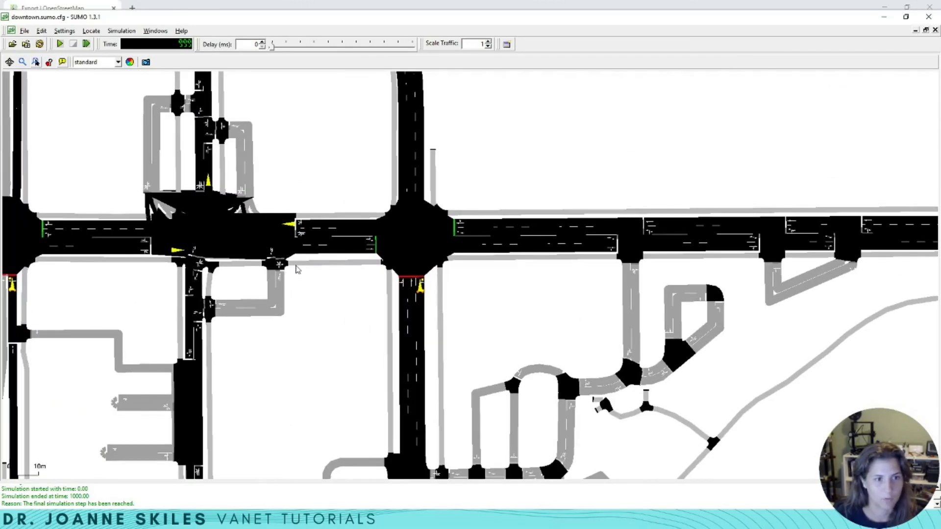
left_click_drag(220, 239, 301, 268)
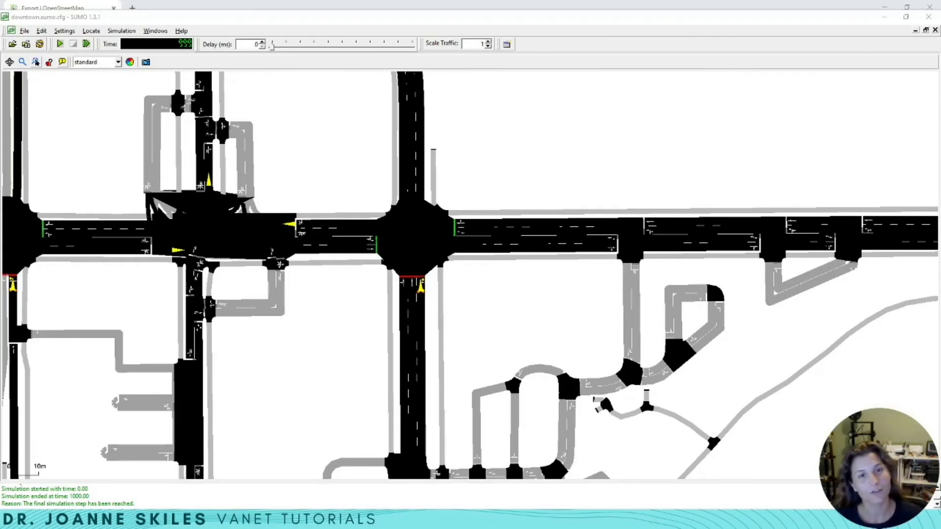